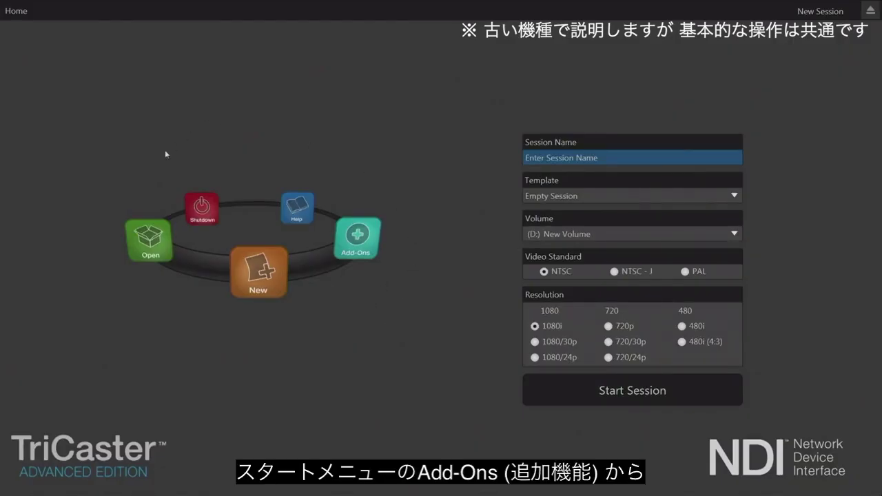
Step: From the Home ring's Add-Ons list, launch Virtual Set Editor Advanced Edition
left_click(351, 245)
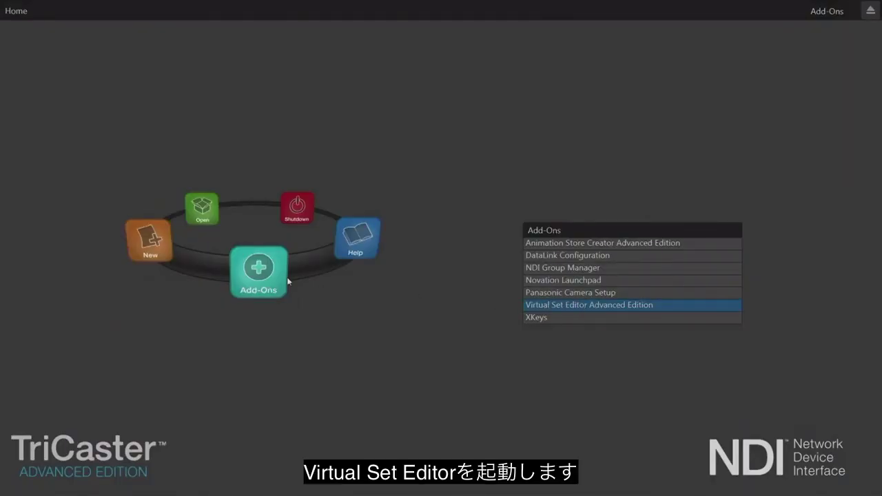
left_click(580, 308)
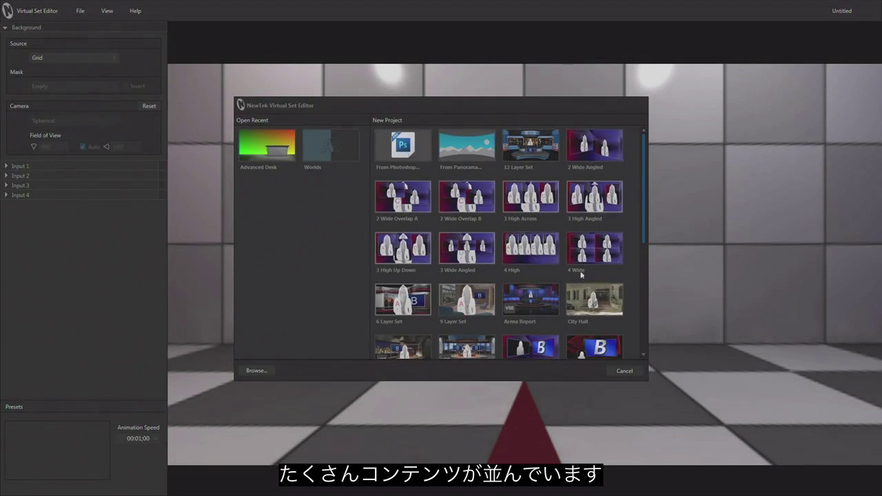
Step: Wait for the splash to finish until the new-project templates from 2 Wide Angled to Skybox appear
left_click_drag(643, 191, 631, 173)
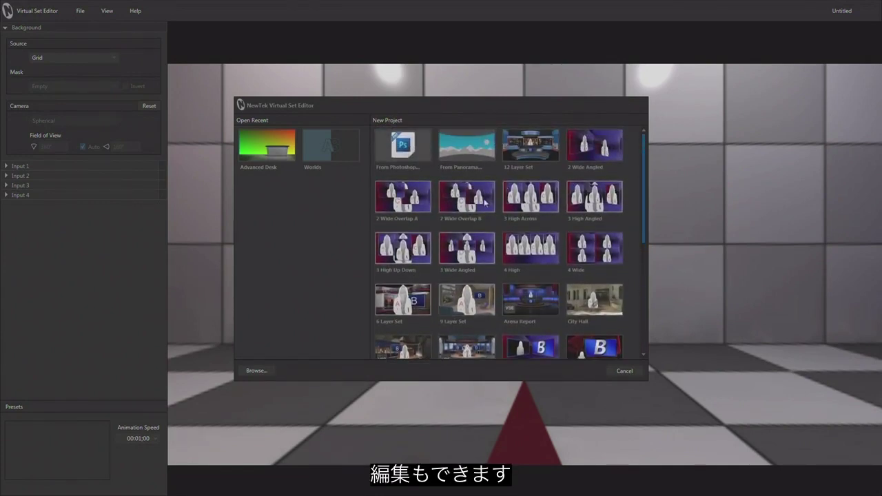
scroll(638, 288, "down", 4)
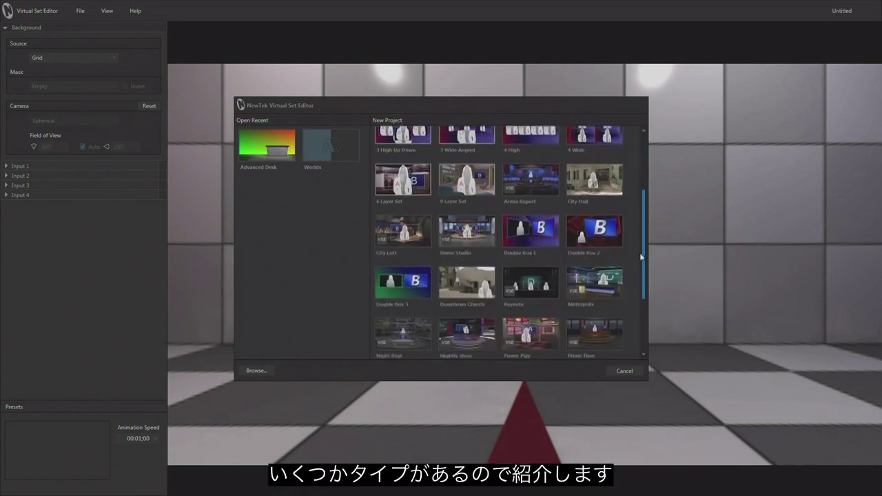
scroll(638, 287, "down", 1)
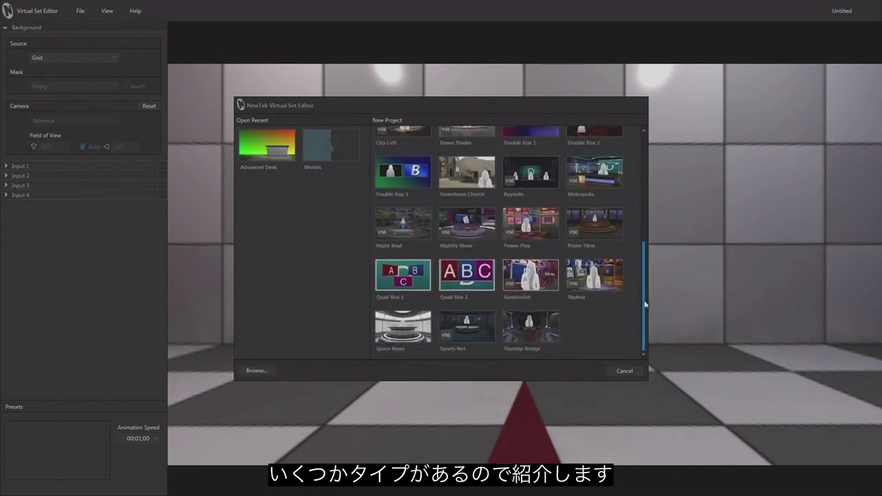
mouse_move(645, 304)
left_mouse_down()
mouse_move(643, 185)
mouse_move(643, 306)
left_mouse_up()
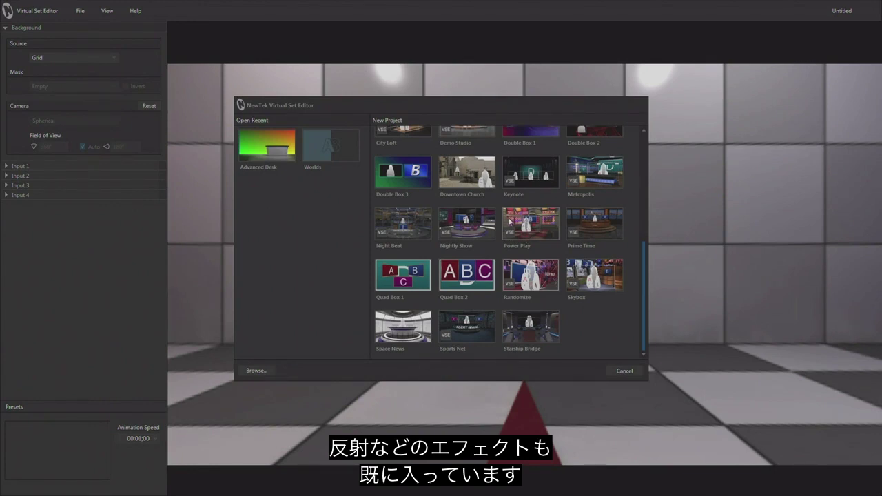
left_click(590, 223)
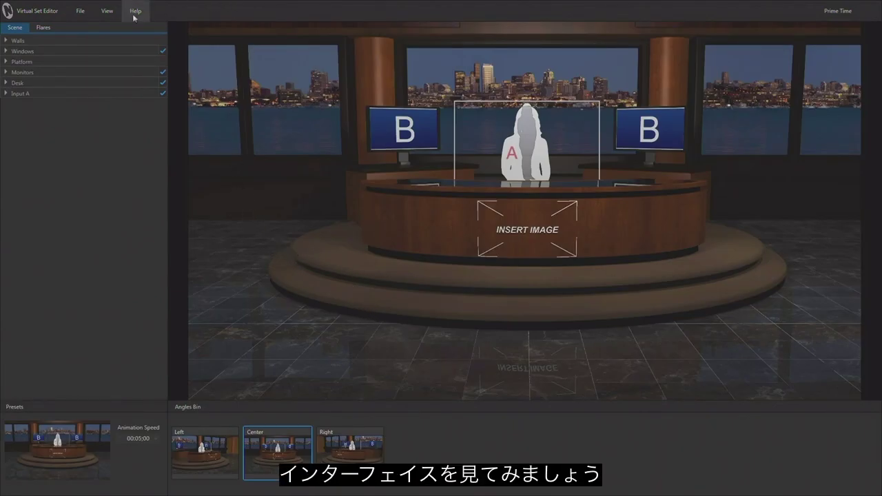
Step: Check the File menu, then turn on the 16:9 and 4:3 safe areas and the center cross
left_click(79, 14)
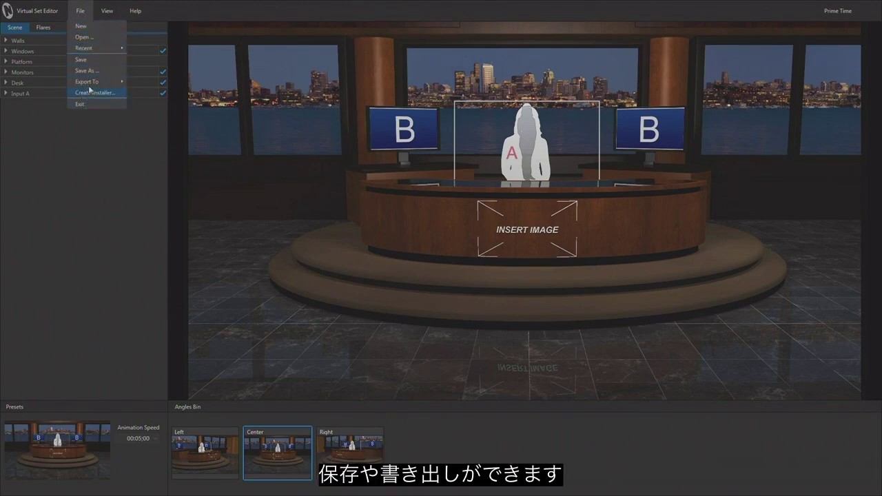
mouse_move(103, 11)
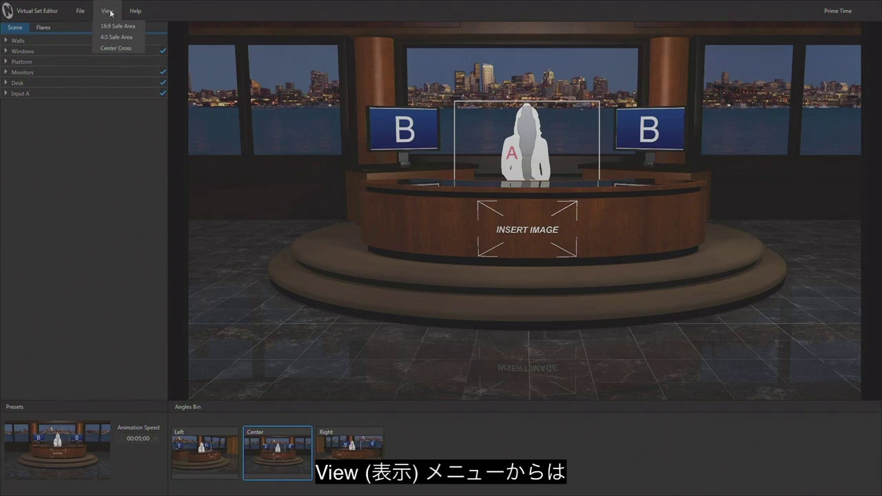
left_click(114, 26)
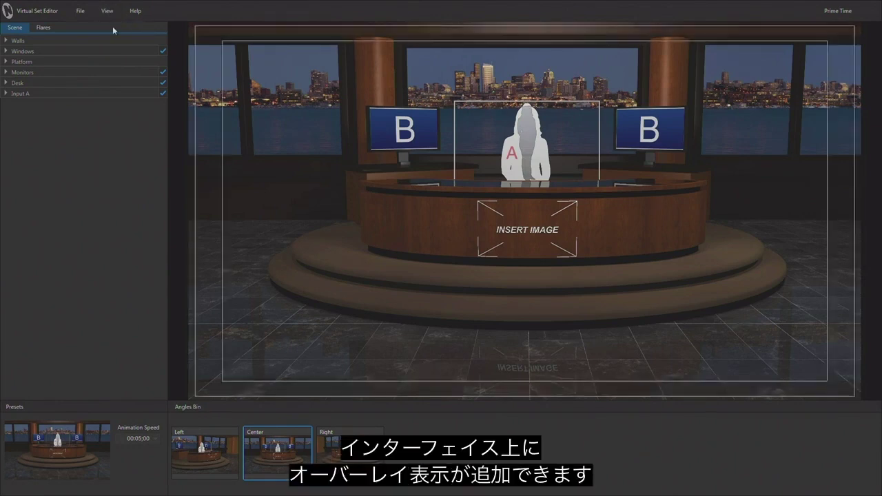
left_click(113, 15)
left_click(111, 37)
left_click(108, 13)
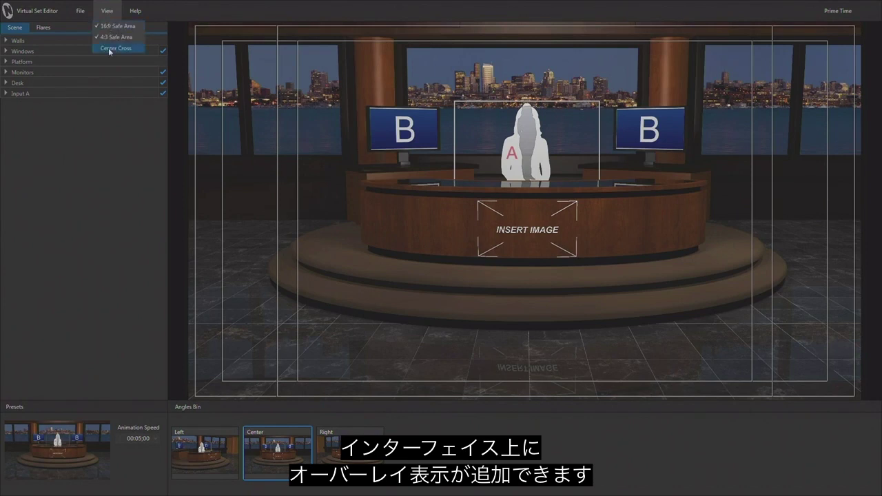
left_click(108, 49)
Step: Turn the 16:9 and 4:3 safe areas and center cross back off, then check the Help menu
left_click(110, 12)
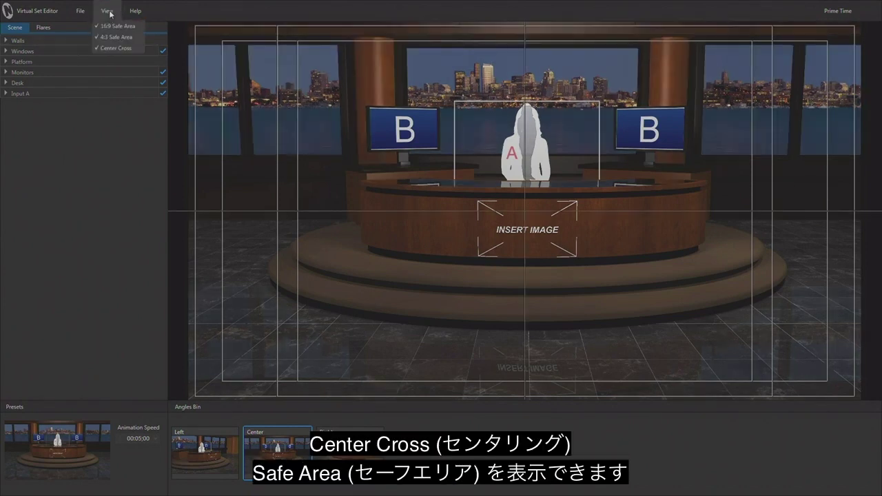
left_click(110, 26)
left_click(108, 12)
left_click(109, 37)
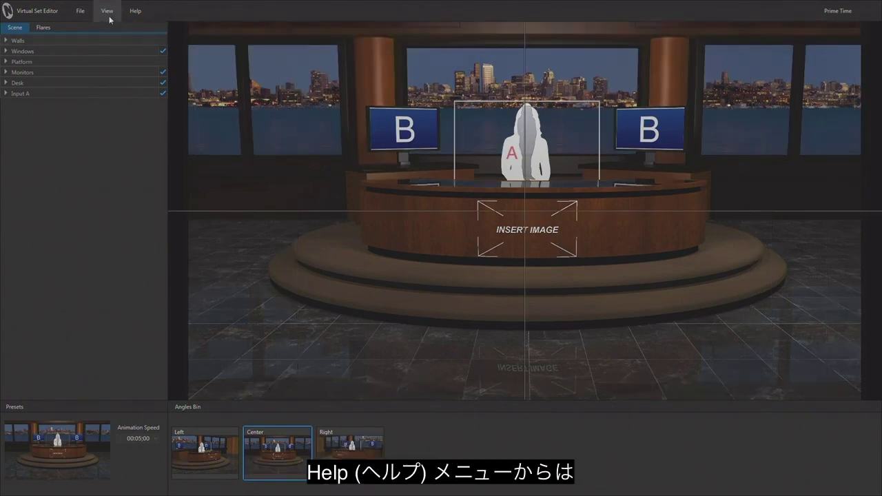
left_click(110, 13)
left_click(109, 49)
left_click(134, 11)
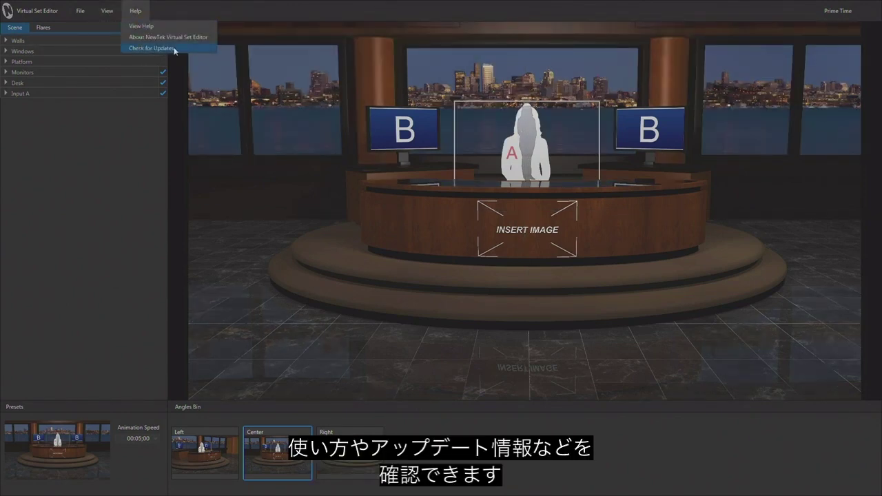
left_click(122, 135)
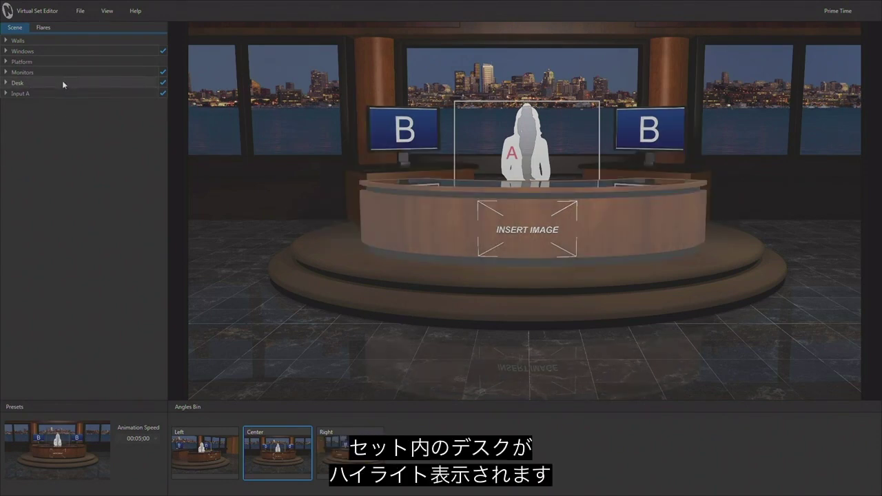
left_click(68, 447)
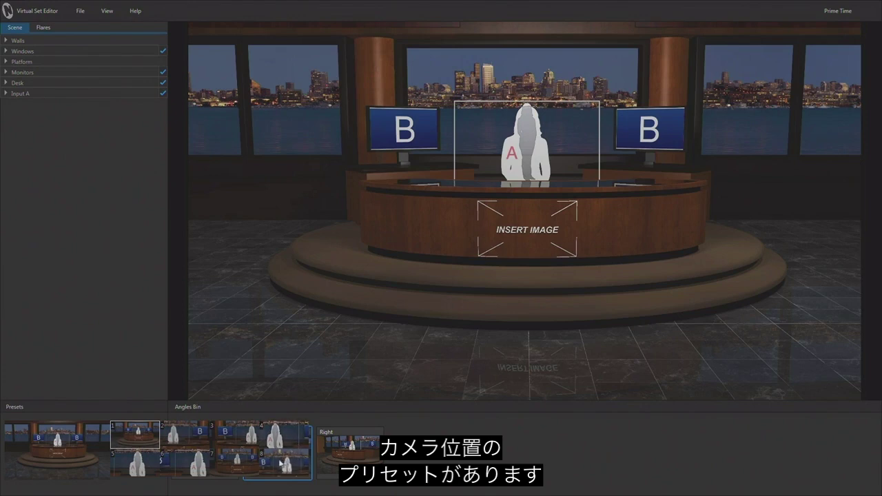
left_click(61, 443)
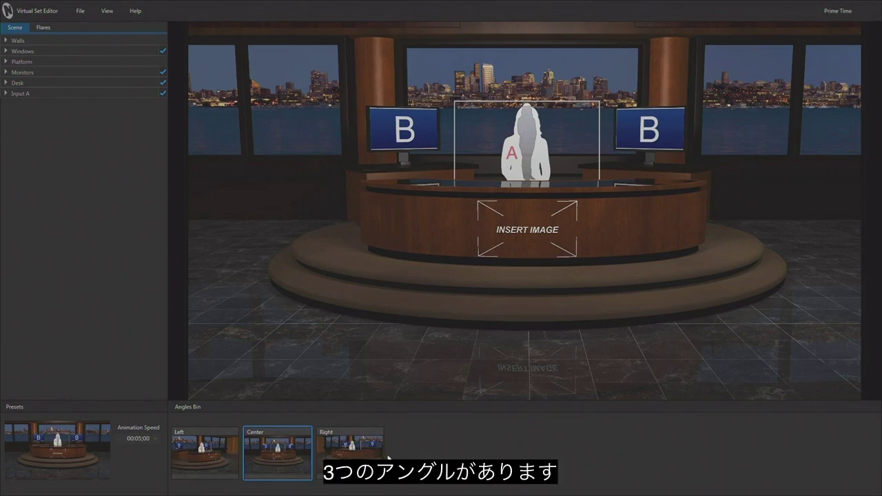
left_click(208, 454)
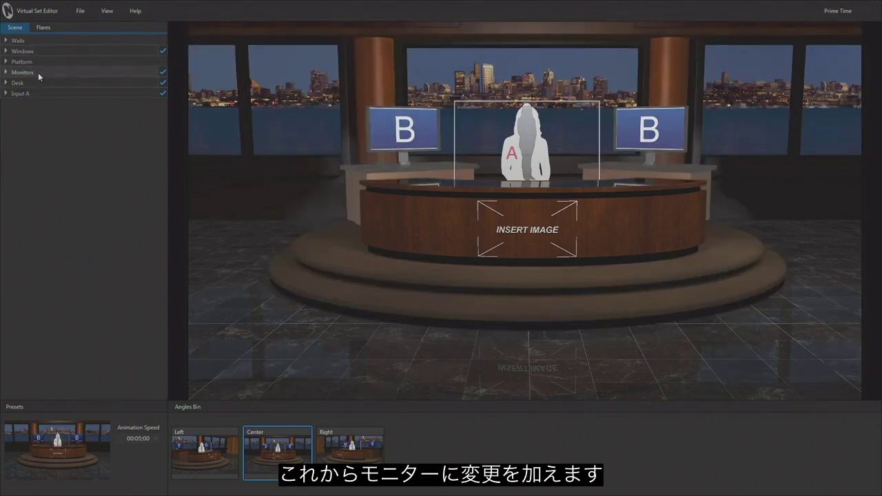
Step: Set Monitors > Monitor Right's Screen Source to Input C
left_click(6, 73)
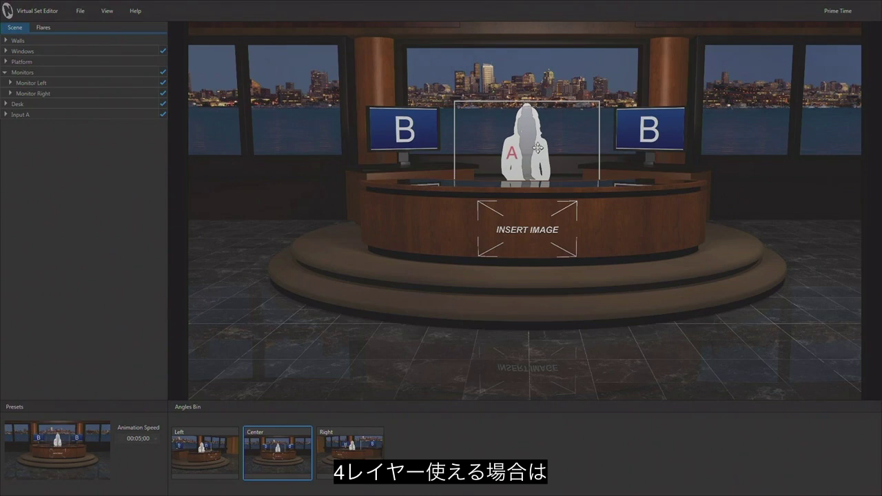
left_click(10, 94)
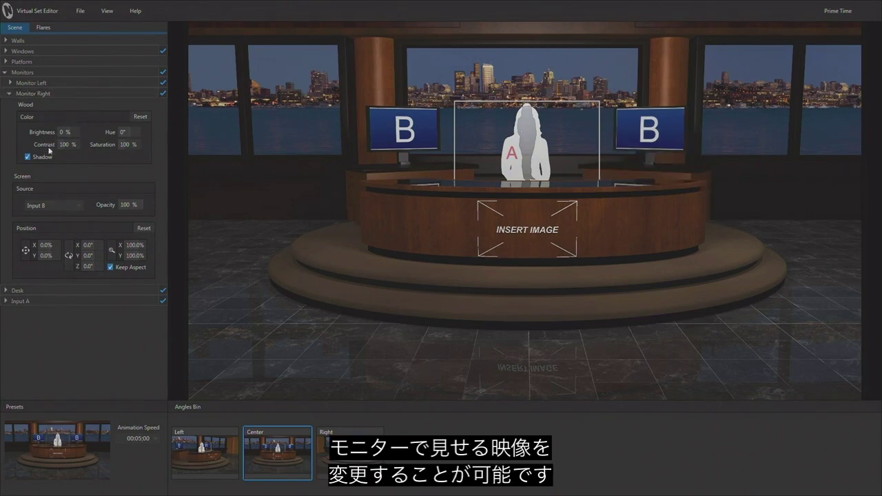
left_click(64, 208)
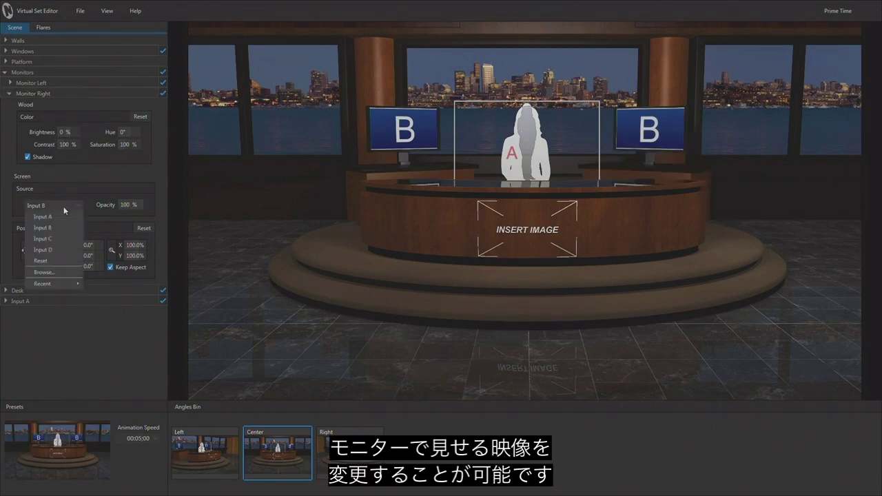
left_click(66, 239)
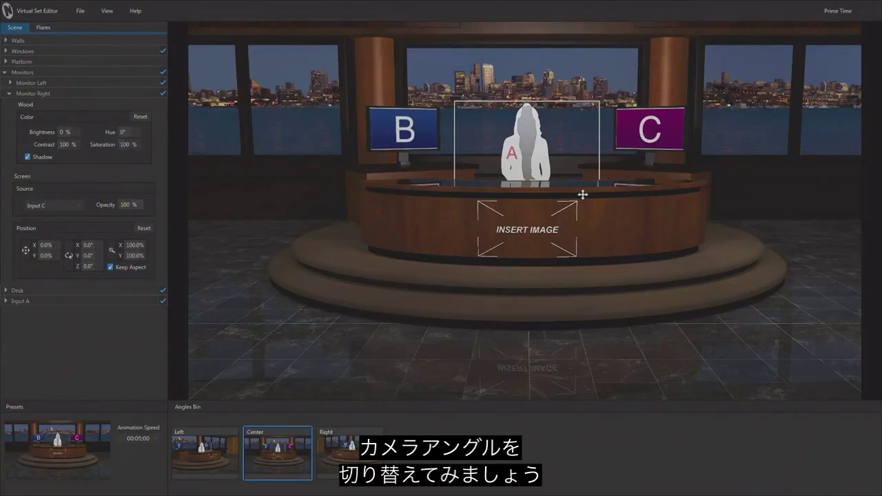
left_click(342, 446)
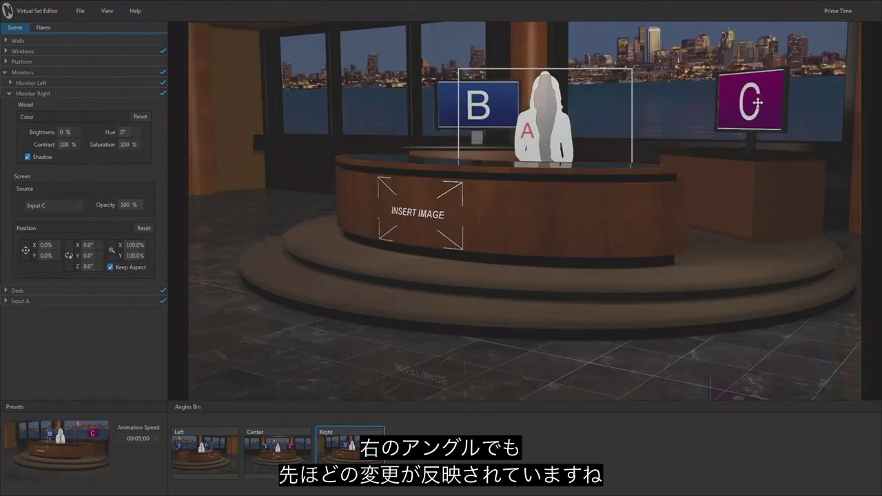
left_click(269, 449)
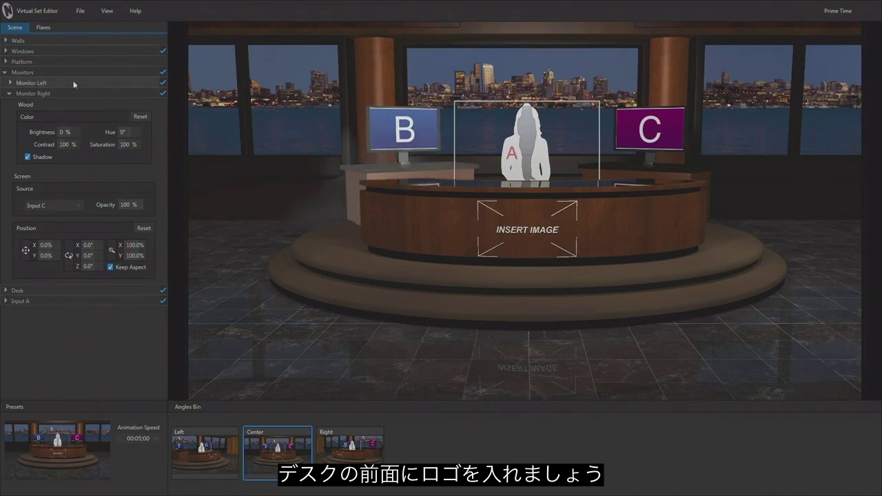
left_click(4, 72)
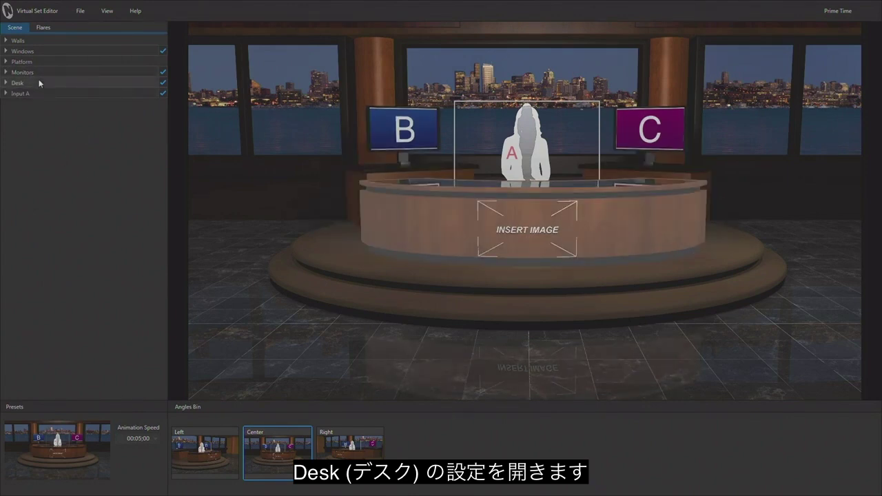
Step: Expand the Desk's Logo settings and switch the Logo off to remove the Insert Image placeholder
left_click(5, 83)
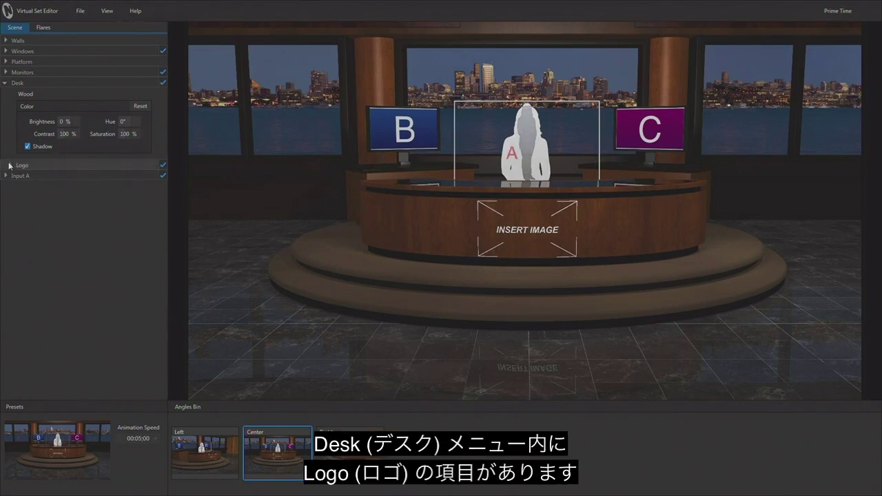
left_click(5, 83)
left_click(4, 83)
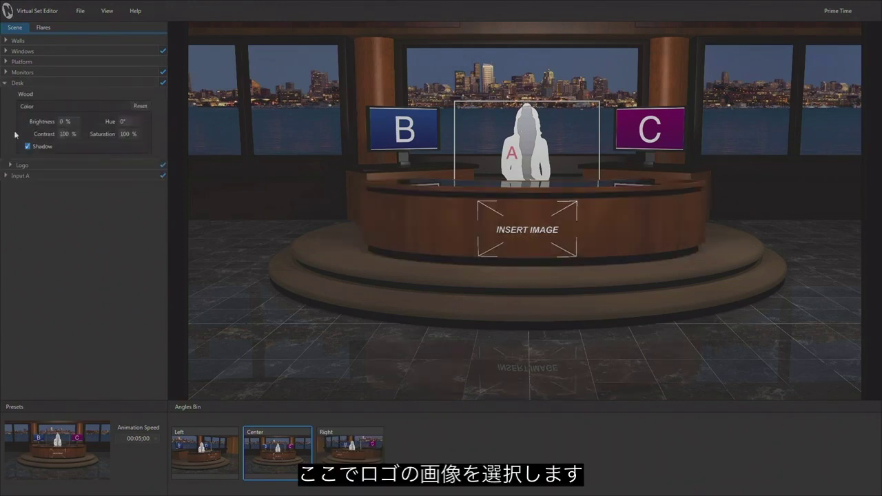
left_click(11, 166)
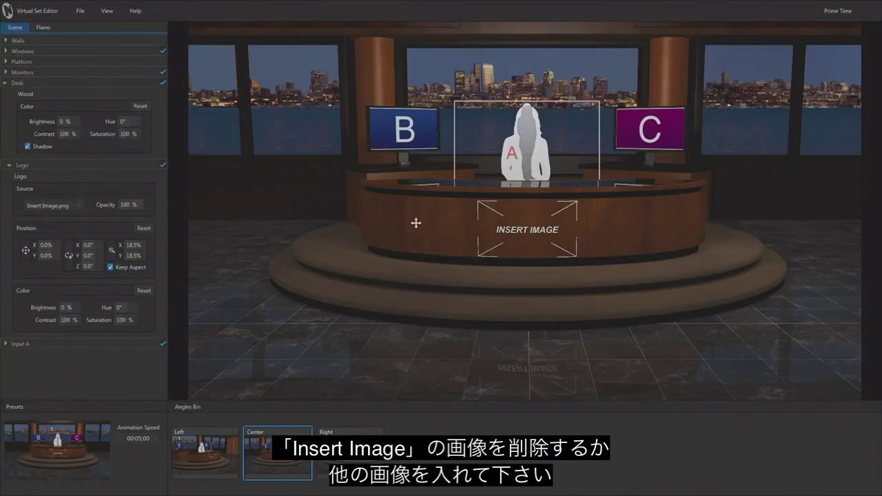
left_click(163, 167)
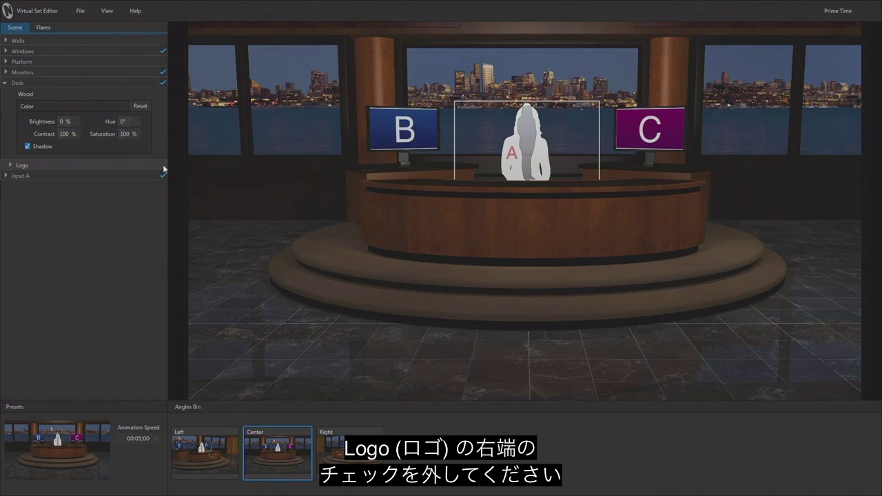
Step: Toggle Monitor Left off and back on, collapse Monitors, and reopen the desk Logo settings
left_click(6, 73)
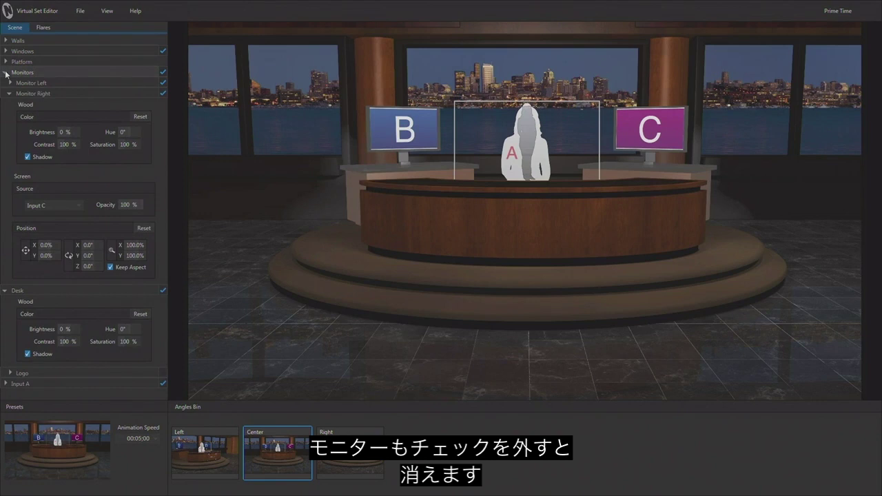
left_click(163, 84)
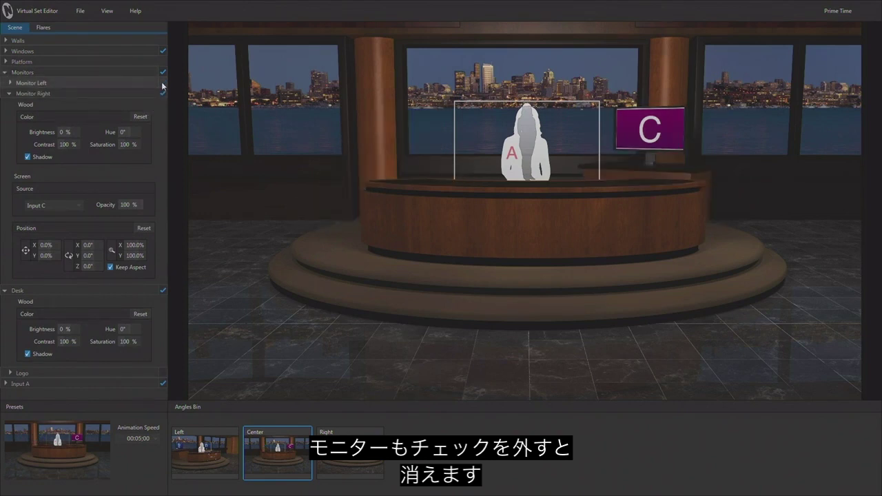
left_click(164, 84)
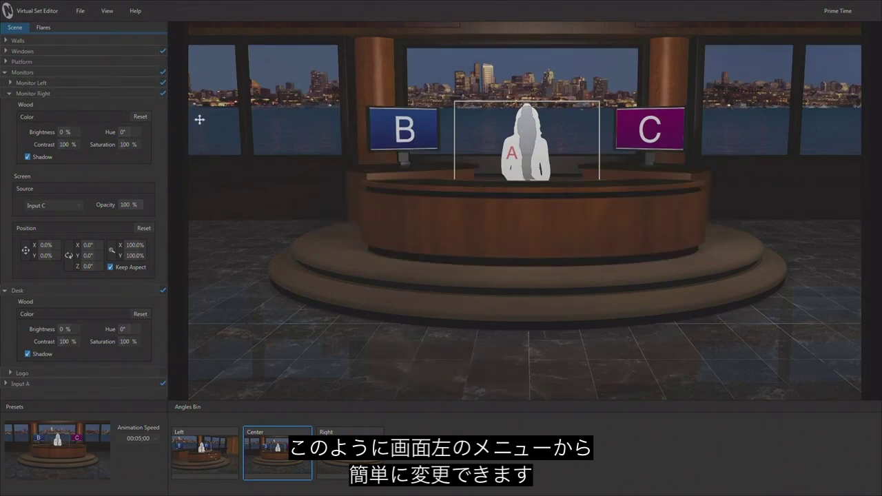
left_click(5, 73)
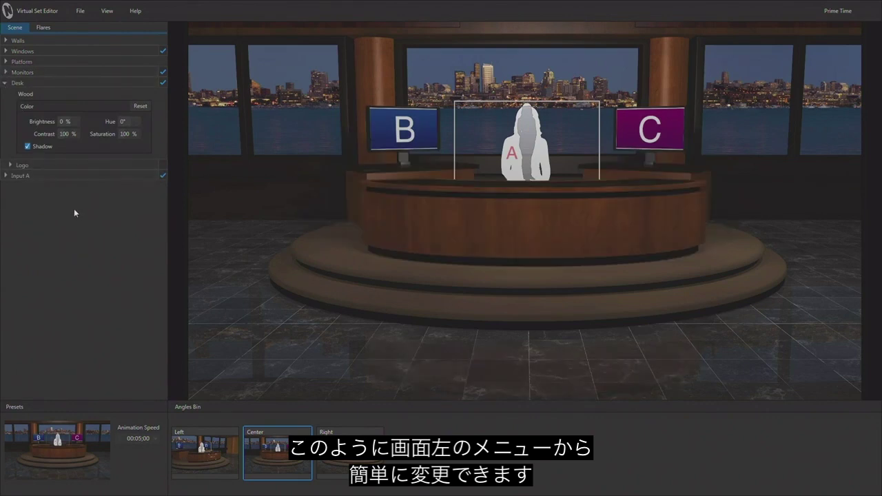
left_click(10, 165)
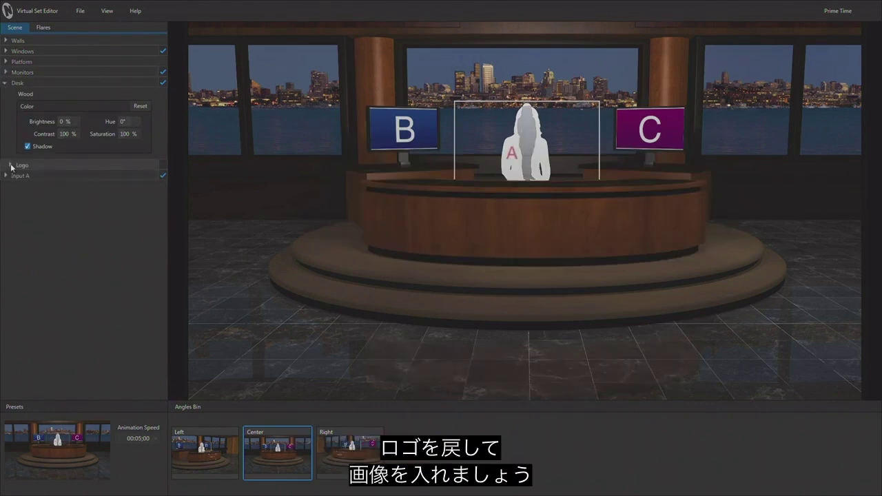
Step: Re-enable the desk Logo with NewTek Logo.png as its image source
left_click(163, 165)
left_click(80, 207)
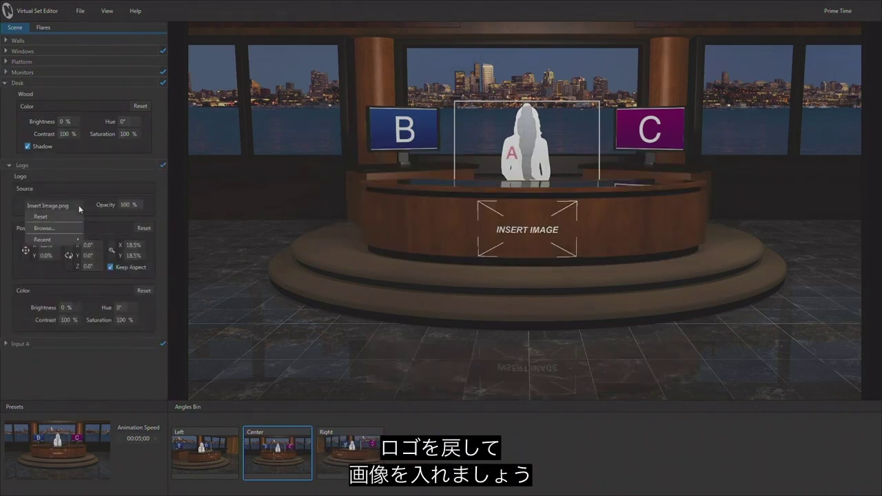
left_click(59, 228)
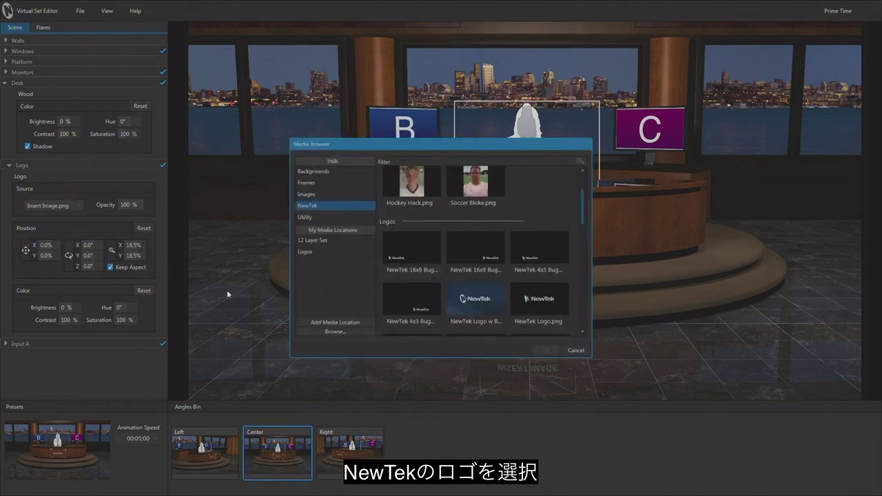
left_click(549, 303)
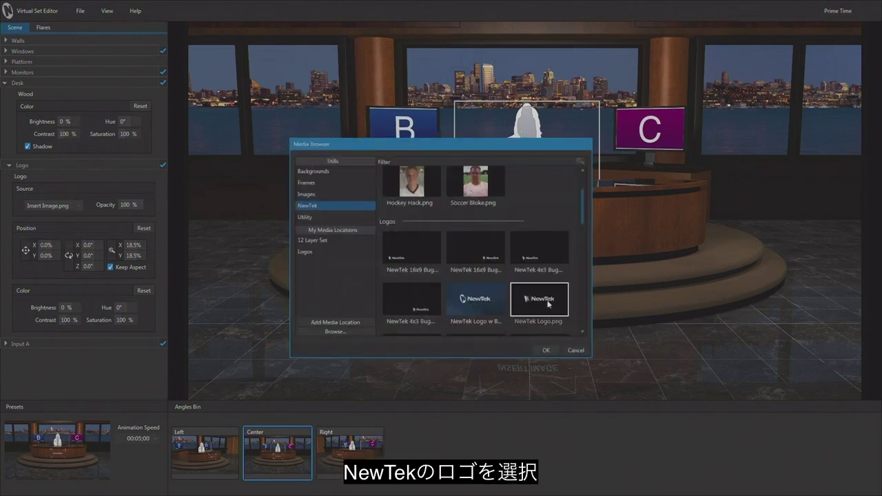
left_click(546, 351)
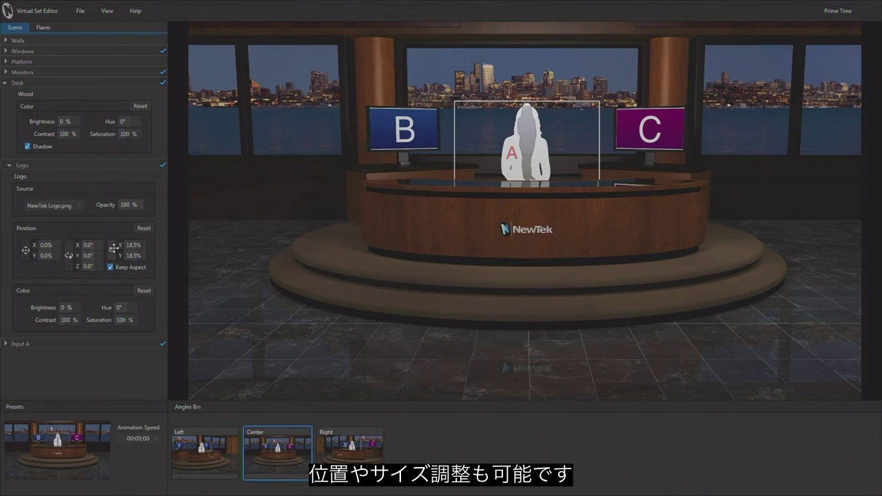
Step: Scale the desk logo to 47.3%, nudge it slightly left, and collapse the Logo and Desk settings
left_click_drag(112, 250, 283, 322)
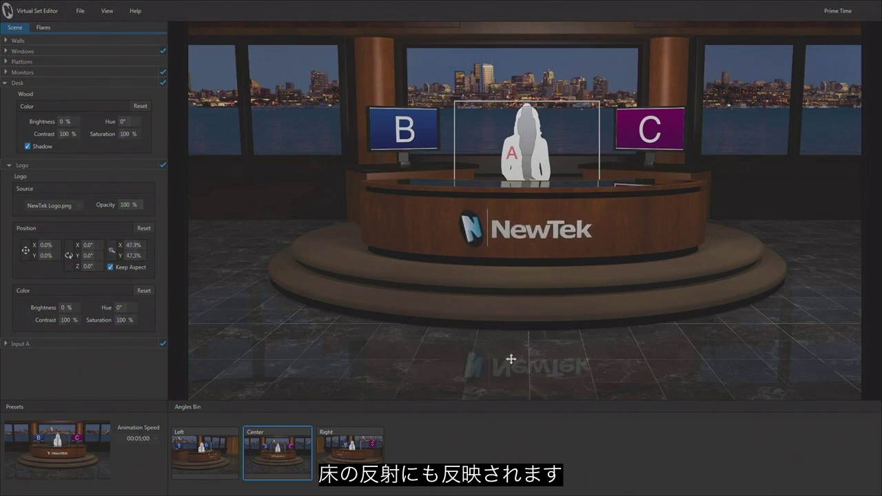
mouse_move(26, 250)
left_mouse_down()
mouse_move(7, 251)
mouse_move(51, 249)
mouse_move(25, 250)
left_mouse_up()
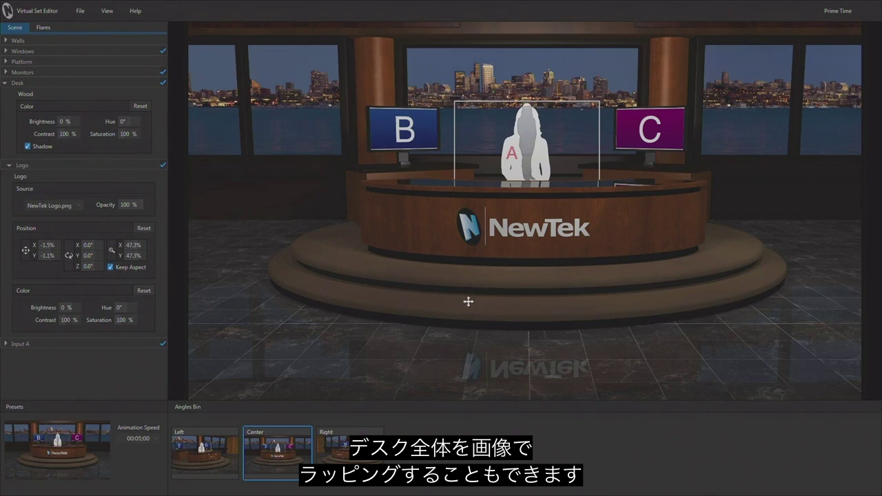
left_click(9, 166)
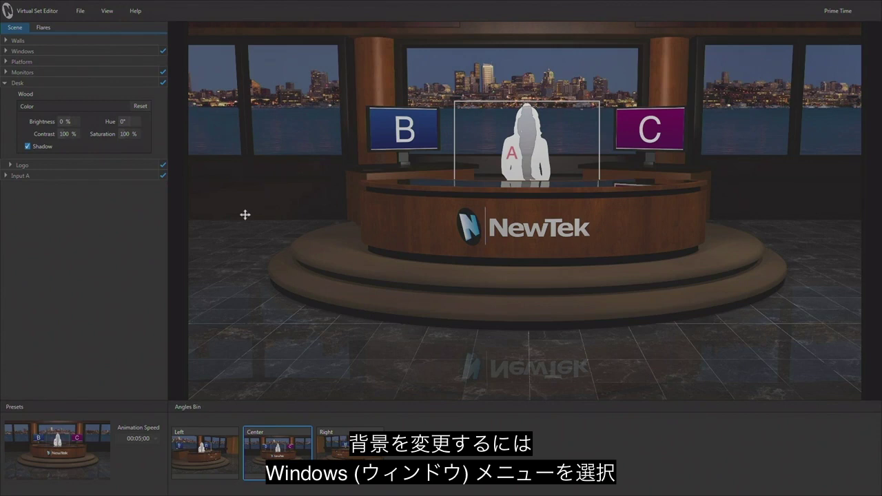
left_click(6, 83)
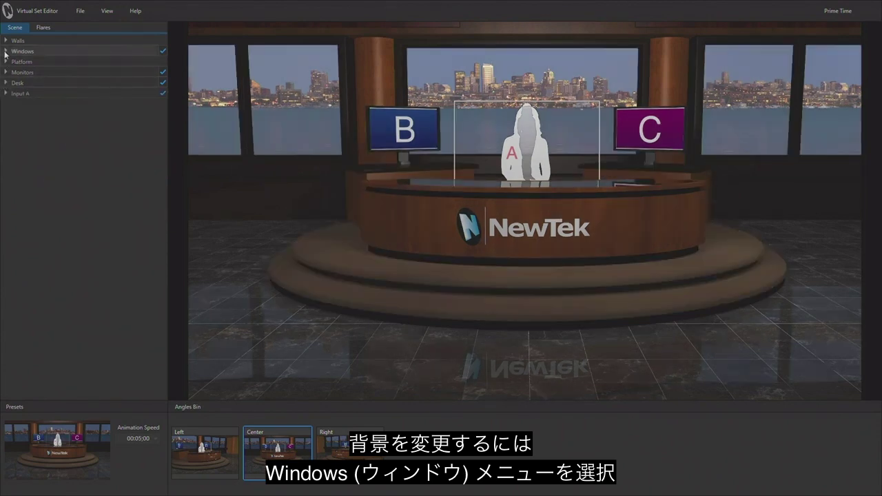
Step: Load Pano 1.jpg from VSE Content\Pano Chopped Images\Vegas into Window Left and scale it to 142.6%
left_click(5, 51)
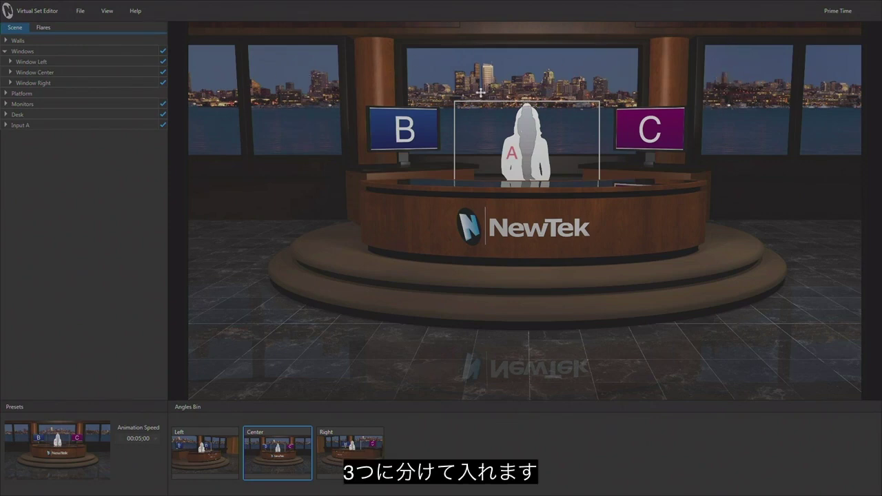
left_click(10, 62)
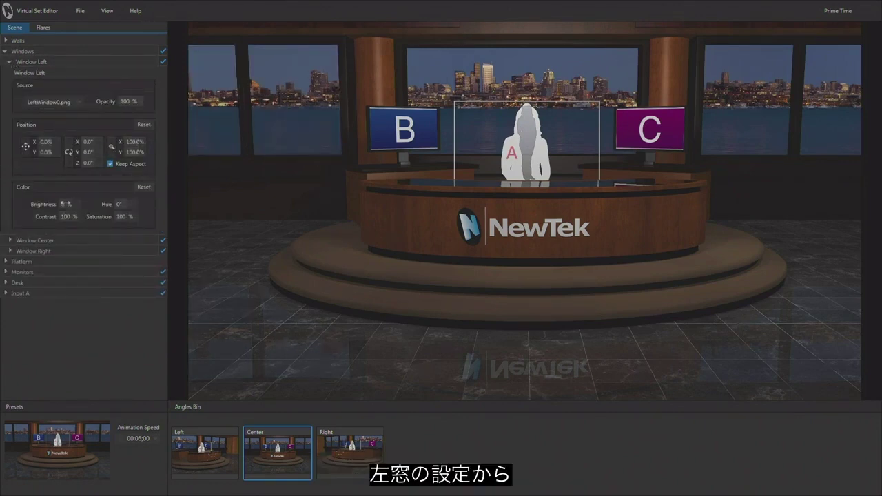
left_click(77, 103)
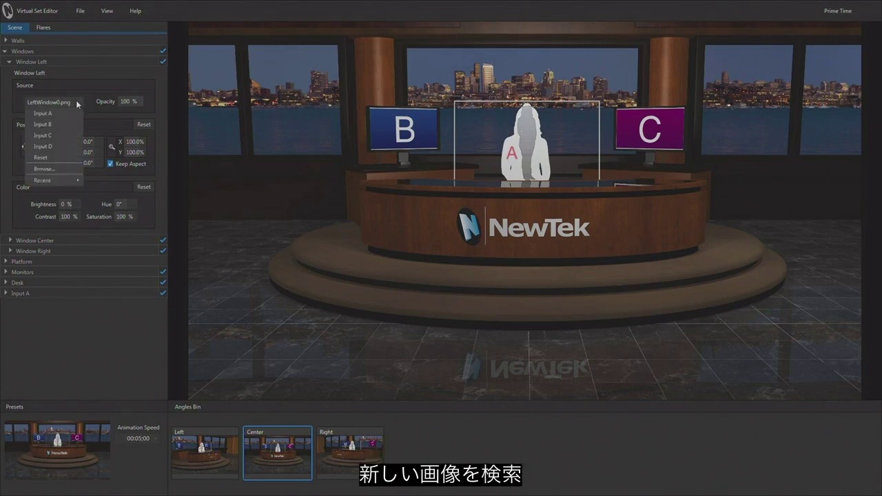
left_click(60, 172)
left_click(336, 332)
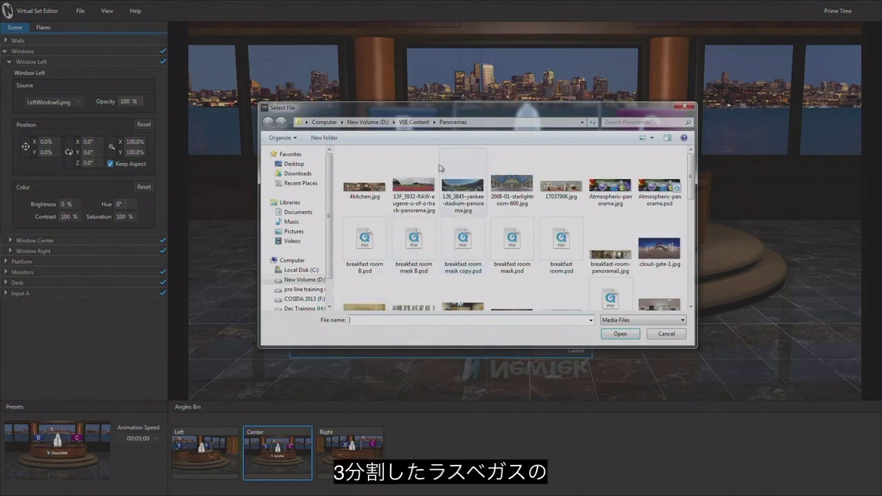
left_click(413, 122)
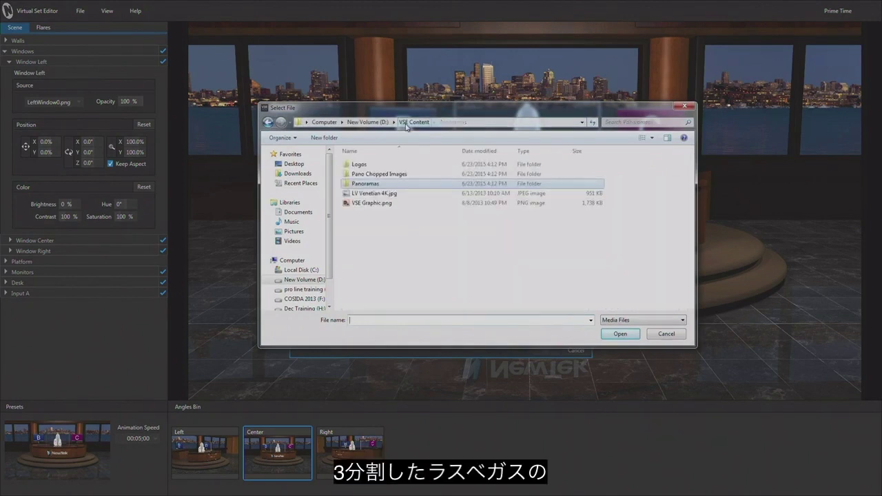
double_click(379, 174)
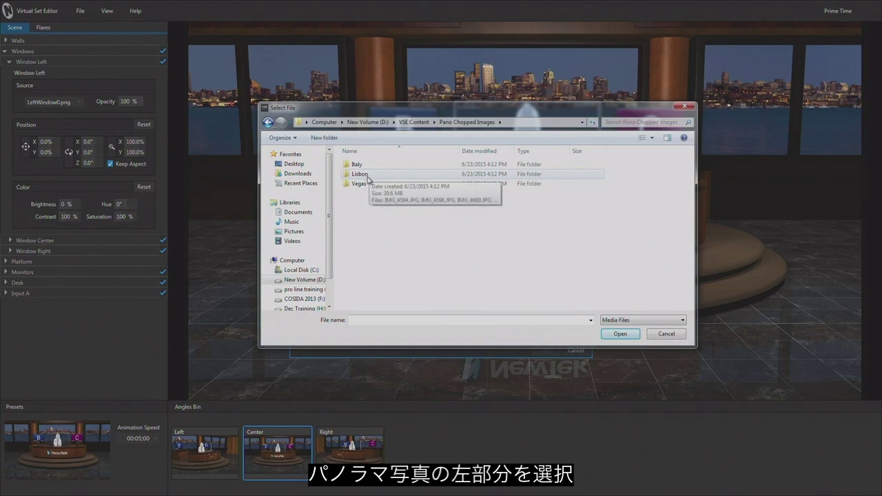
double_click(359, 184)
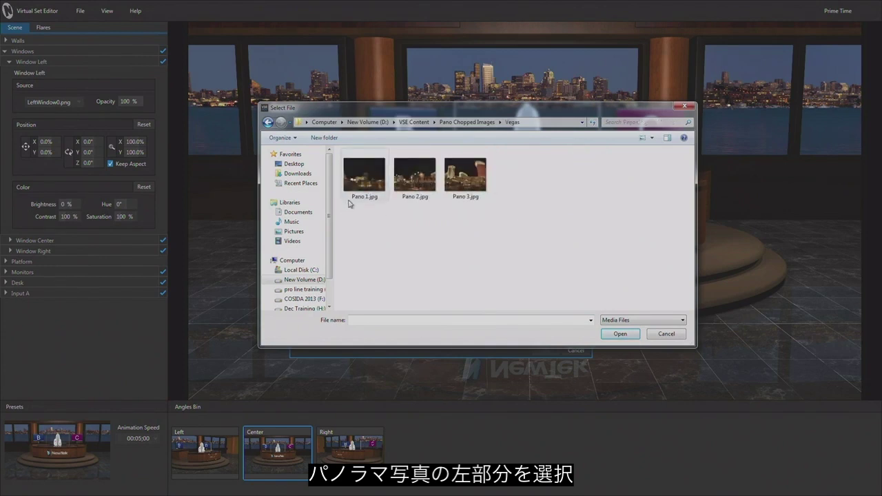
double_click(363, 183)
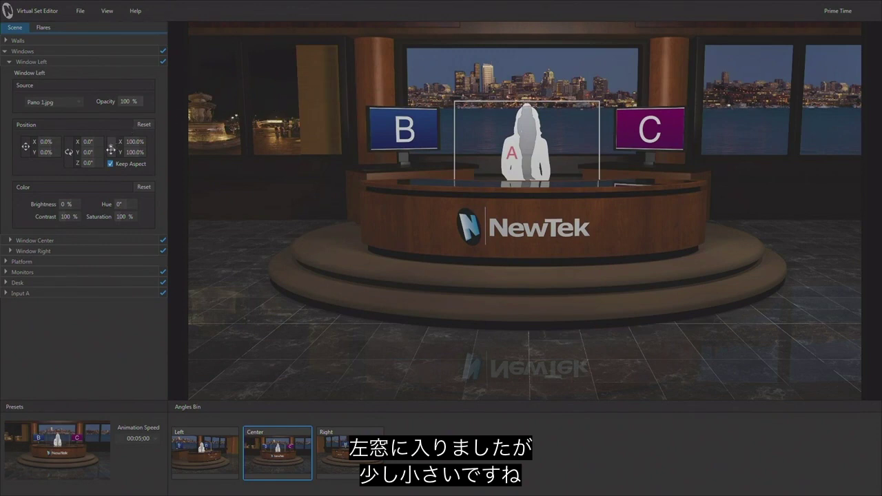
left_click_drag(110, 150, 115, 168)
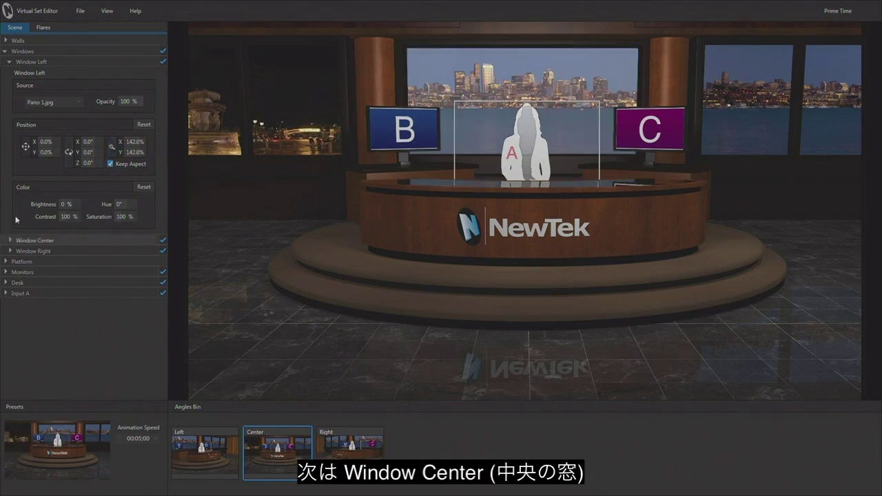
Step: Load Pano 2.jpg into Window Center and scale it to about 145.8%
left_click(9, 62)
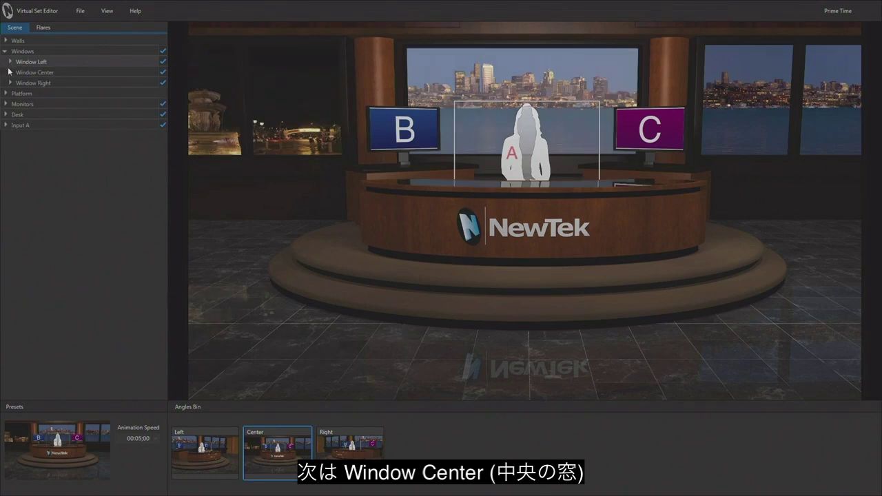
left_click(10, 71)
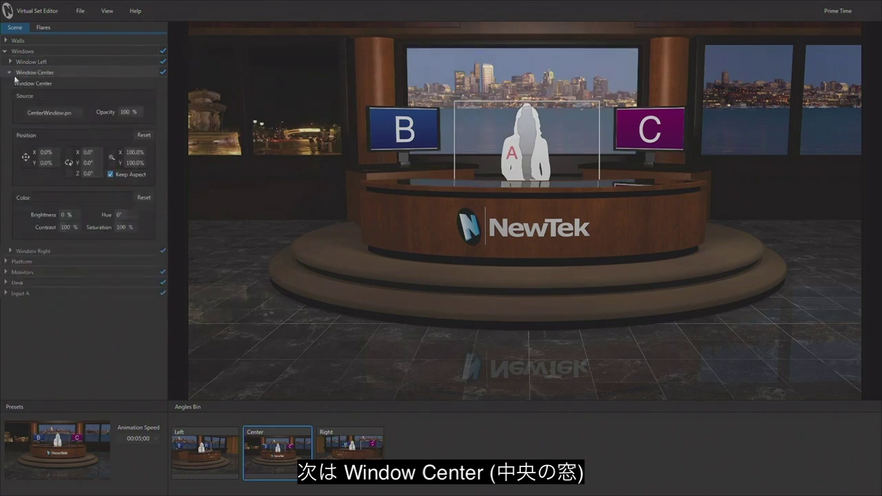
left_click(78, 115)
left_click(62, 181)
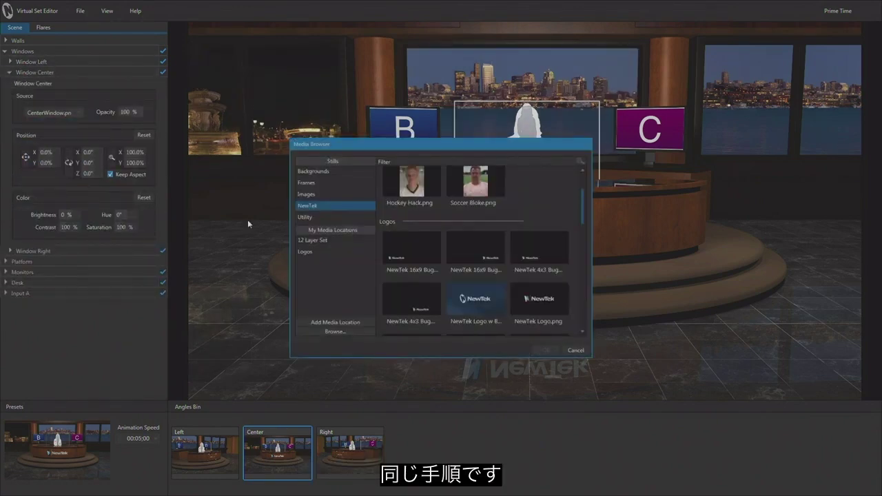
left_click(334, 331)
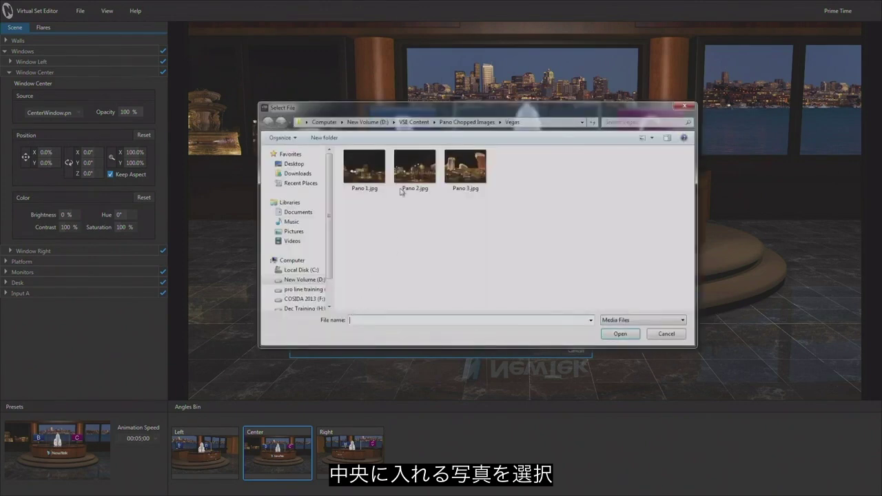
double_click(419, 175)
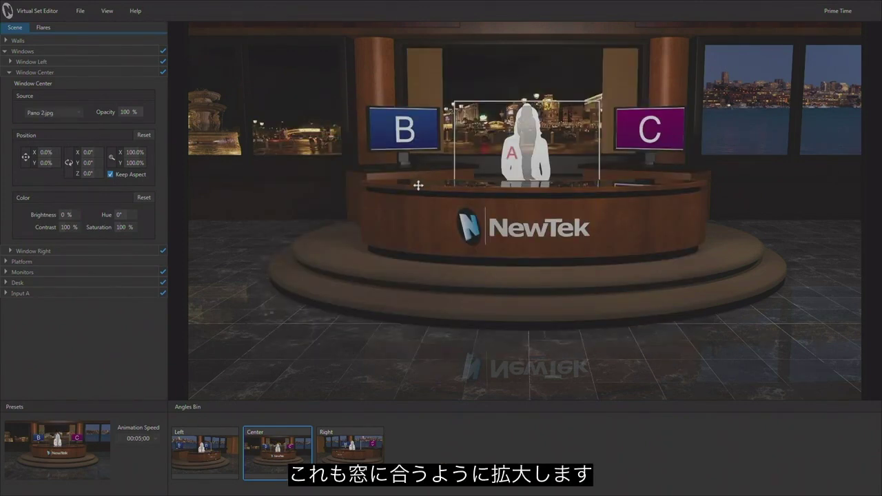
mouse_move(108, 159)
left_mouse_down()
mouse_move(139, 160)
mouse_move(113, 158)
left_mouse_up()
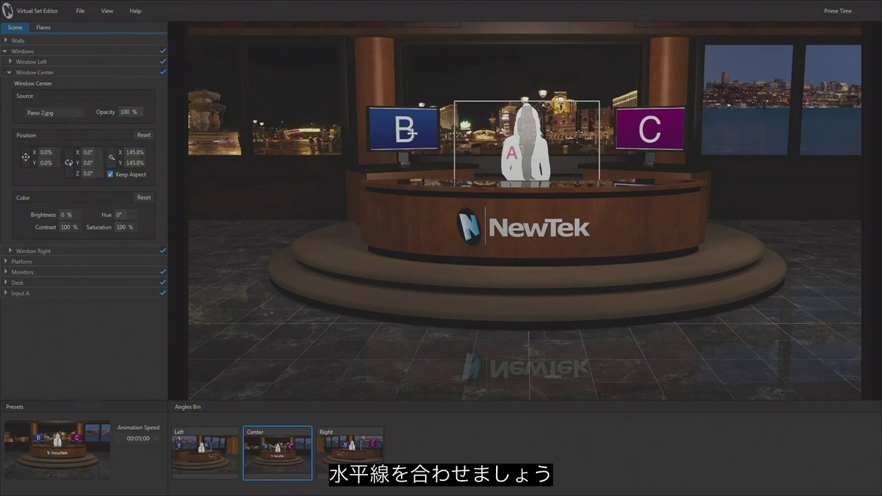
Step: Load Pano 3.jpg into Window Right, scale it to 142%, and offset it to X -3%, Y -11%
left_click(10, 73)
left_click(9, 83)
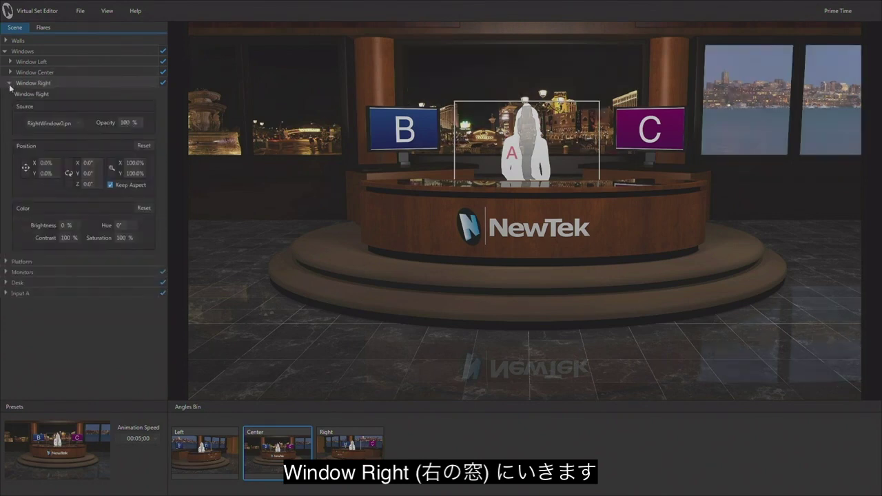
left_click(74, 124)
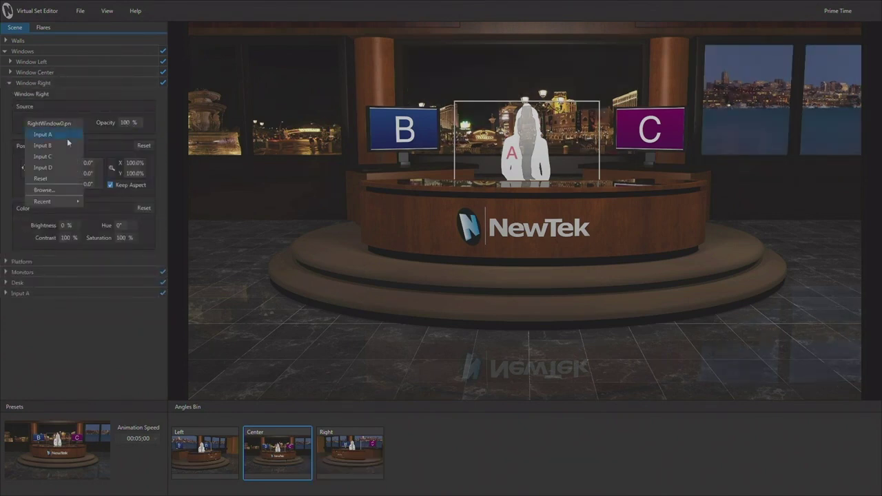
left_click(59, 190)
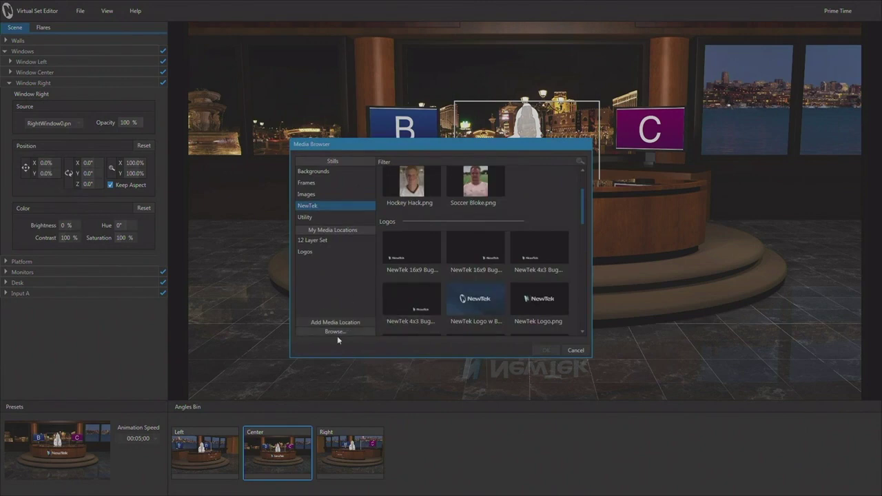
left_click(335, 332)
key("Escape")
key("Escape")
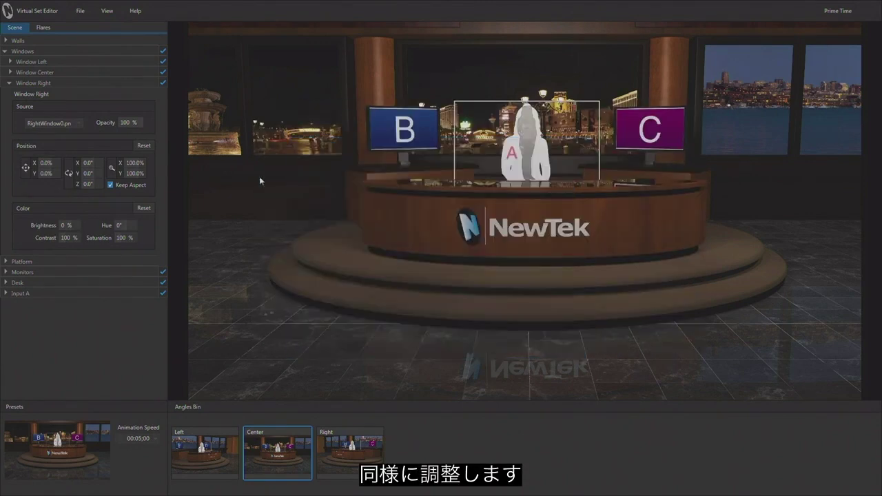
left_click_drag(111, 167, 124, 158)
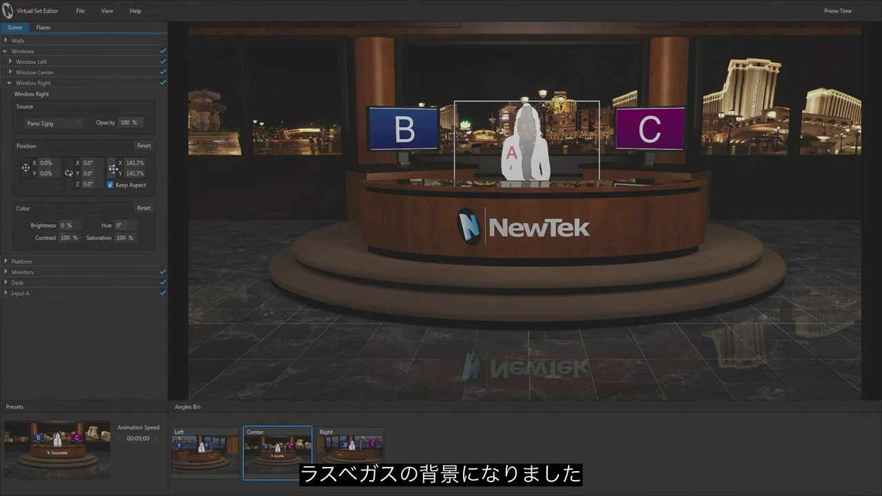
mouse_move(26, 167)
left_mouse_down()
mouse_move(24, 160)
mouse_move(26, 168)
left_mouse_up()
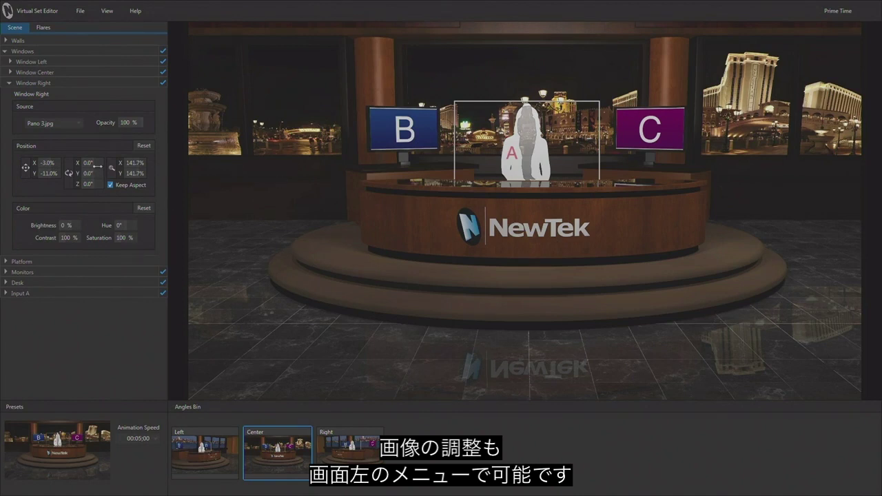
mouse_move(111, 168)
left_mouse_down()
mouse_move(104, 168)
mouse_move(110, 165)
left_mouse_up()
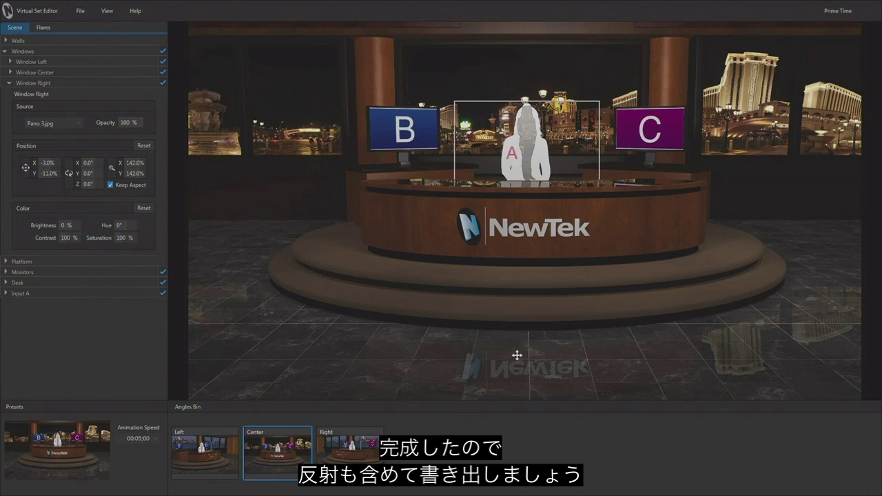
Step: Export the edited set to this TriCaster, saving the changed project as 'Demo Prime'
left_click(80, 11)
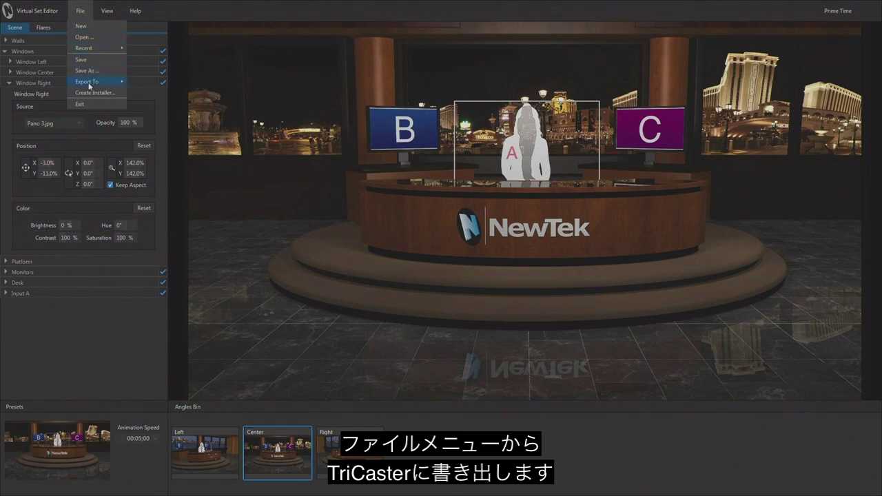
mouse_move(90, 86)
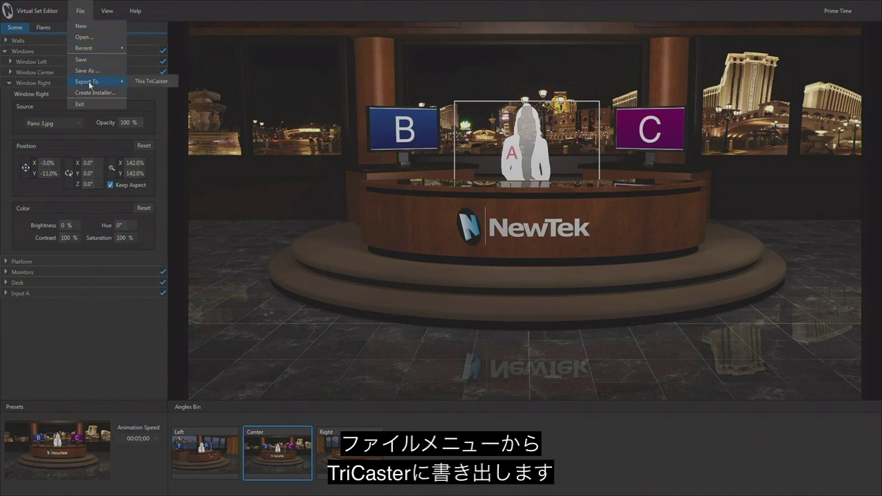
left_click(153, 83)
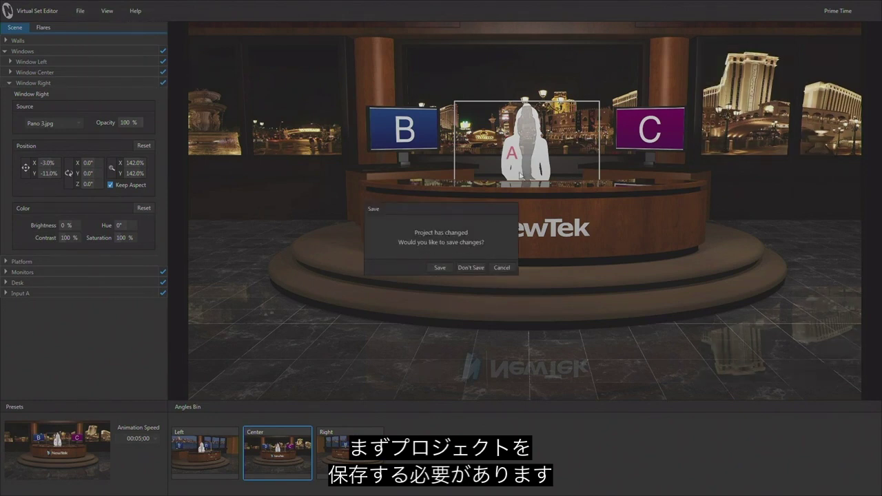
left_click(438, 268)
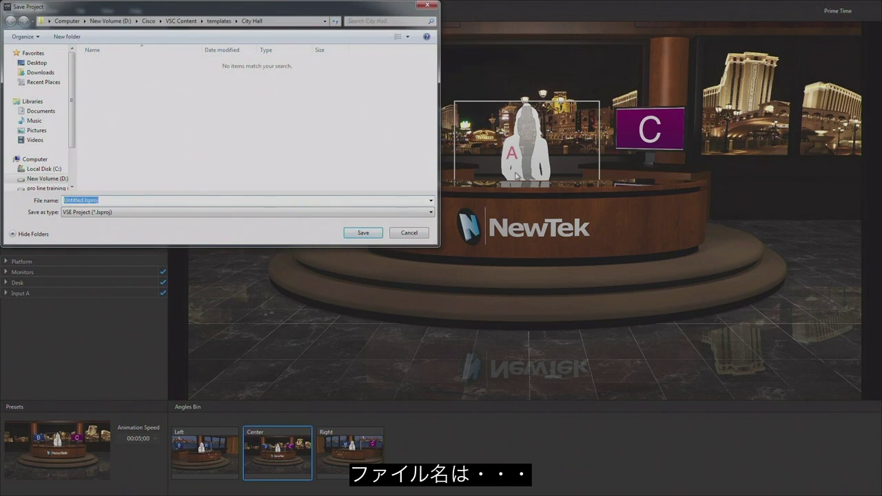
type("Demo Prime")
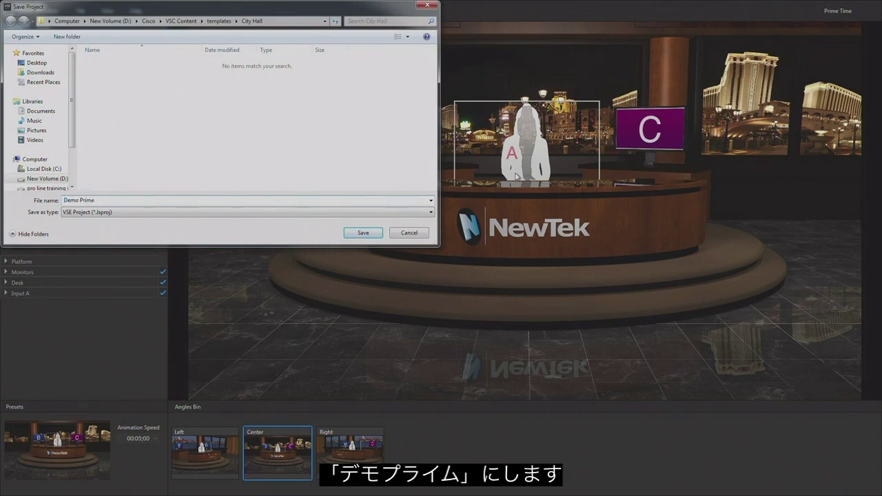
left_click(363, 232)
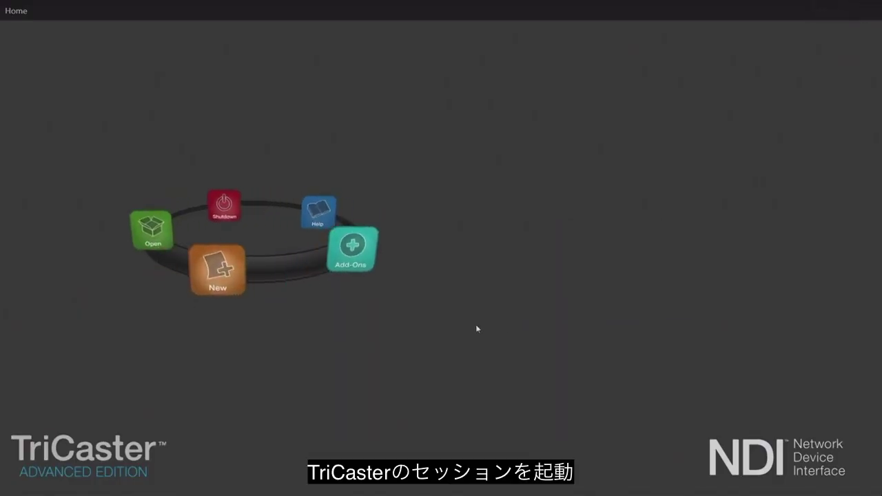
Step: Start a new session, enter Live Production, and expand the M/E 1 switcher rows
left_click(583, 390)
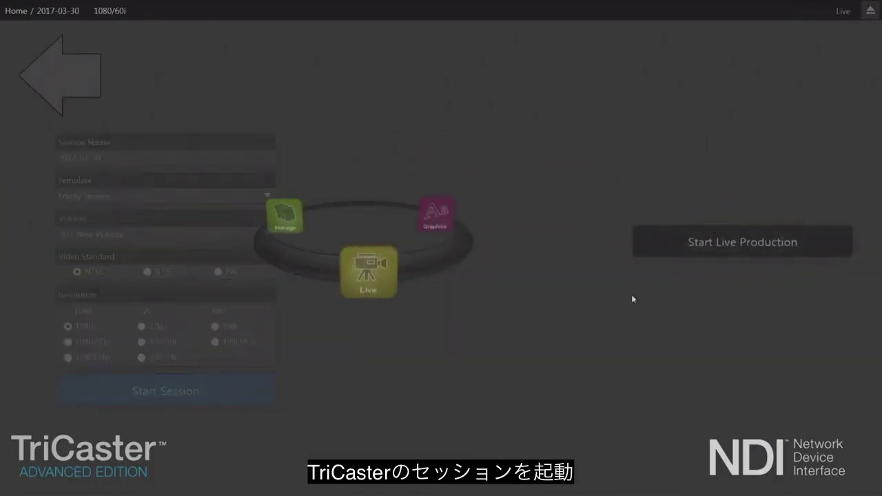
left_click(629, 244)
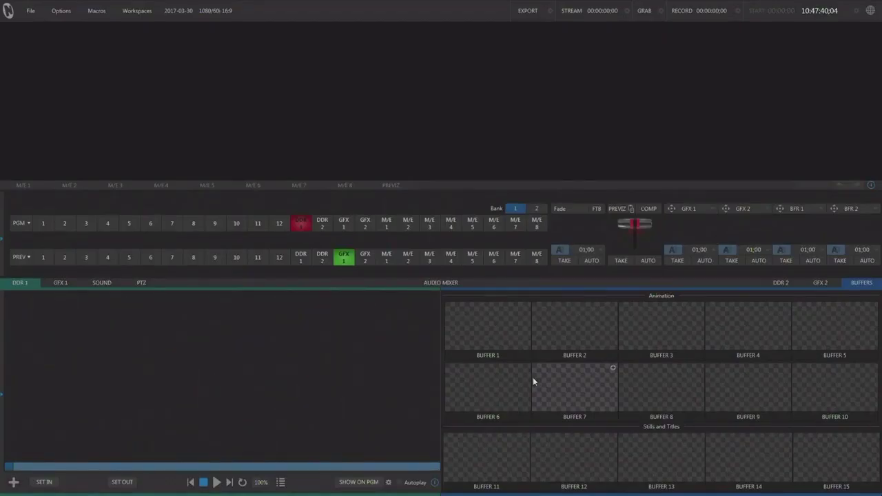
left_click(16, 190)
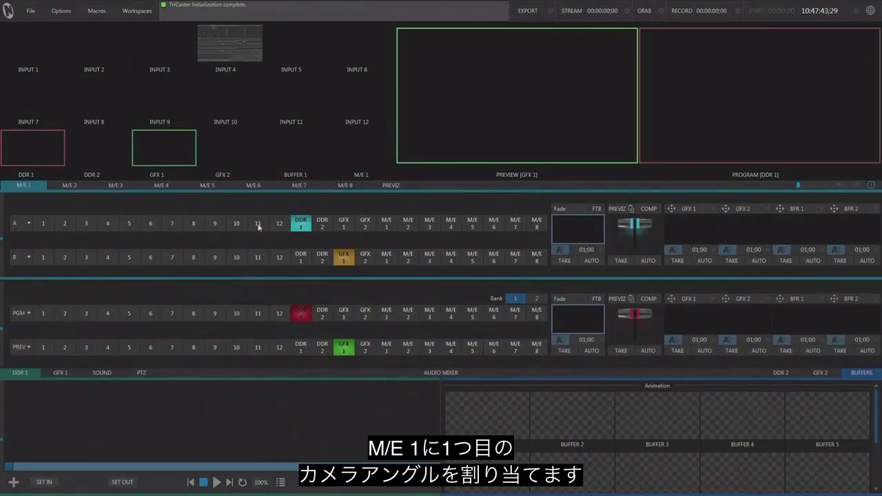
Step: Load the User > Demo Prime > Center angle into M/E 1 and send M/E 1 to program
left_click(575, 250)
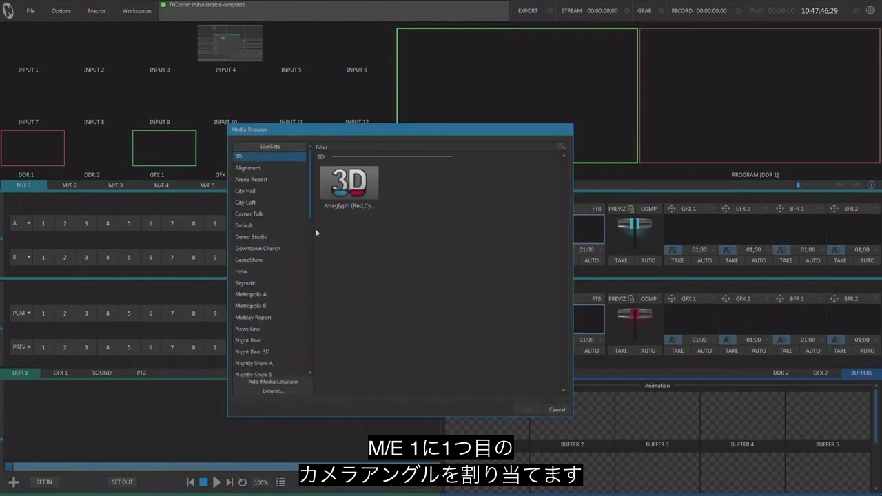
left_click_drag(310, 205, 311, 297)
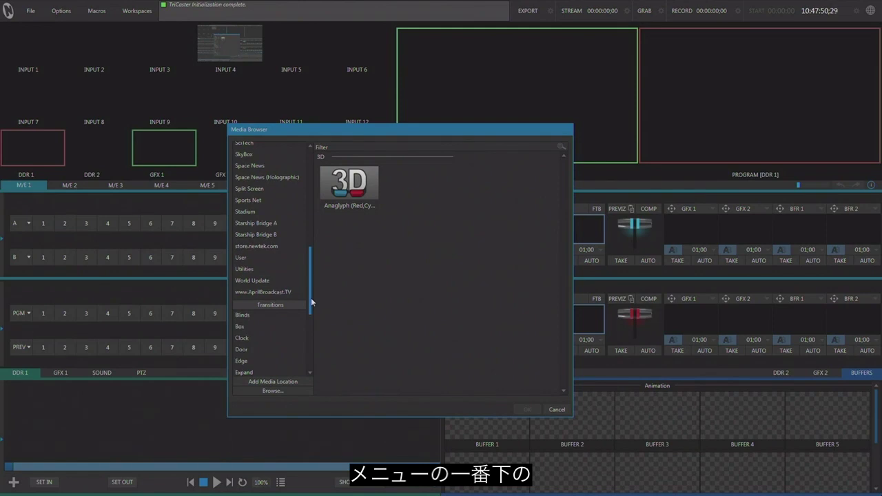
left_click(264, 260)
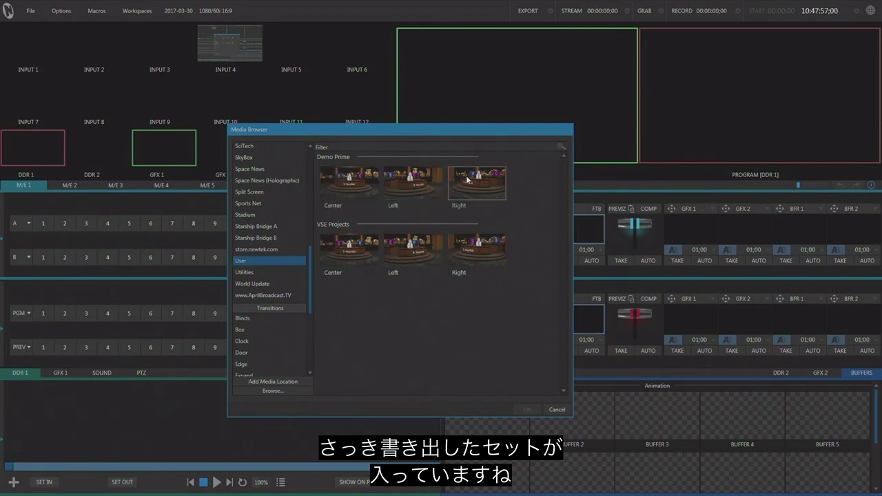
left_click(353, 181)
double_click(353, 181)
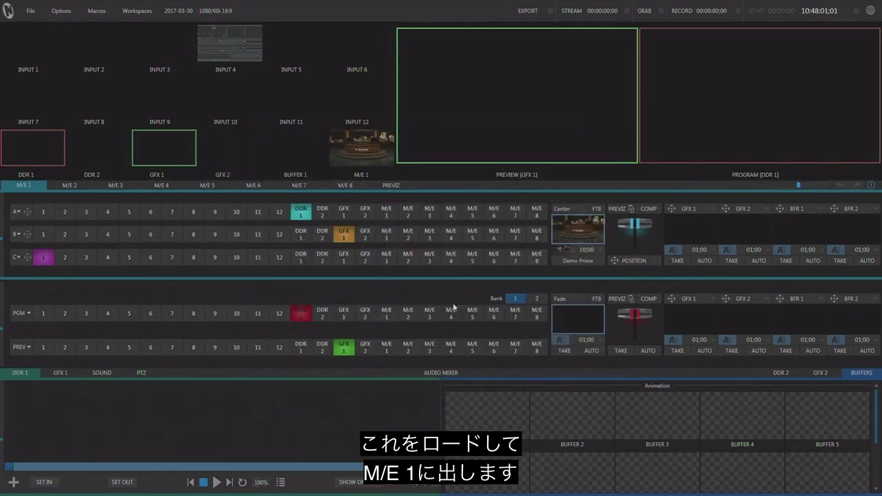
left_click(387, 314)
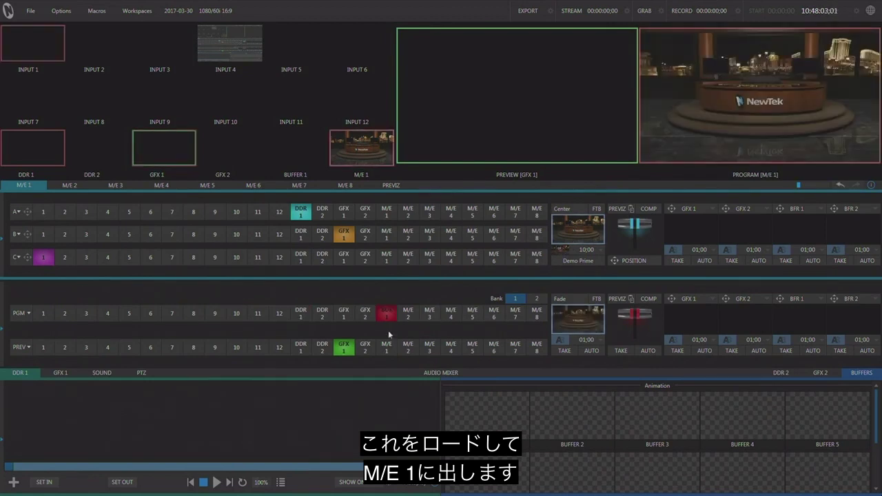
Step: Preview M/E 1 with BFR 1 presenter, DDR 1 and DDR 2 on monitors, then program M/E 2
left_click(386, 347)
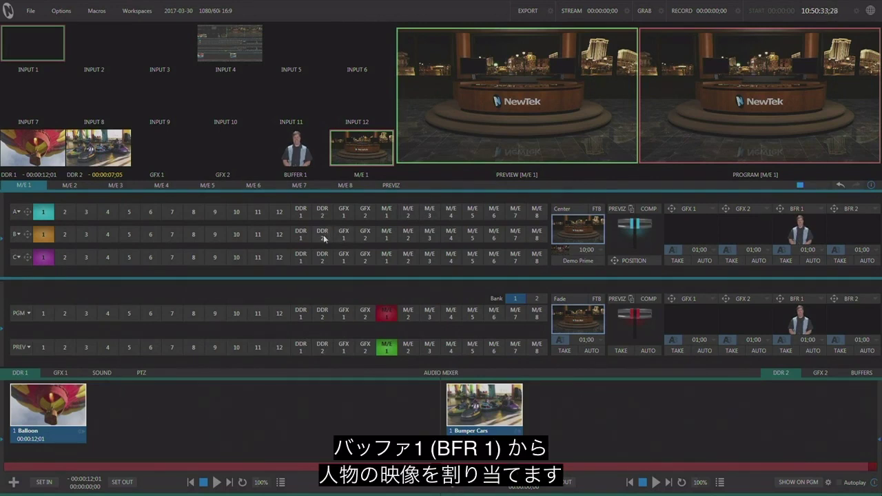
key("shift")
left_click(44, 214, "shift")
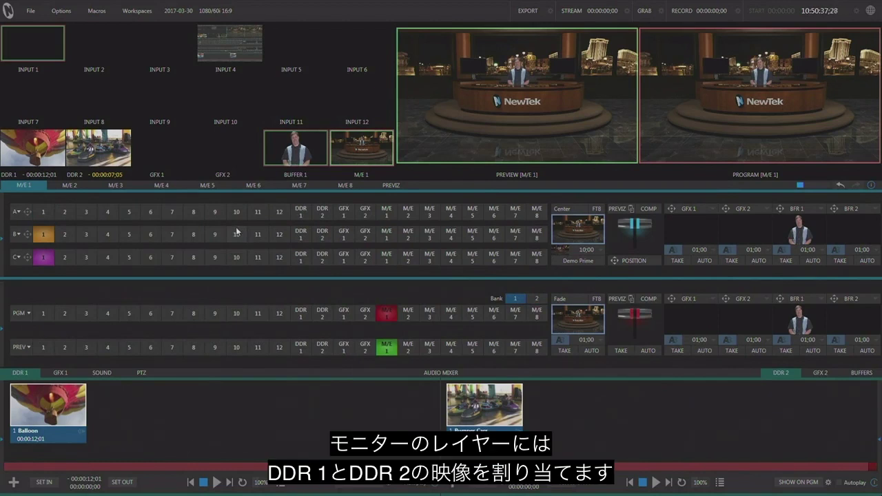
left_click(301, 239)
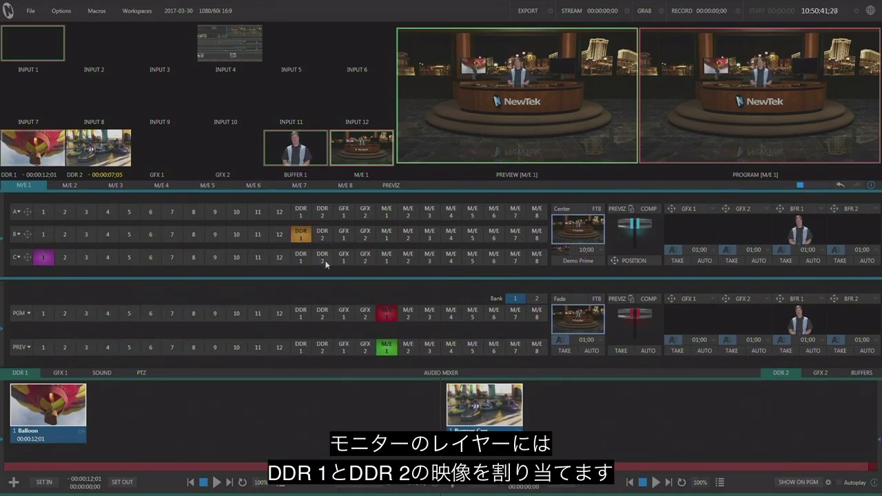
left_click(324, 260)
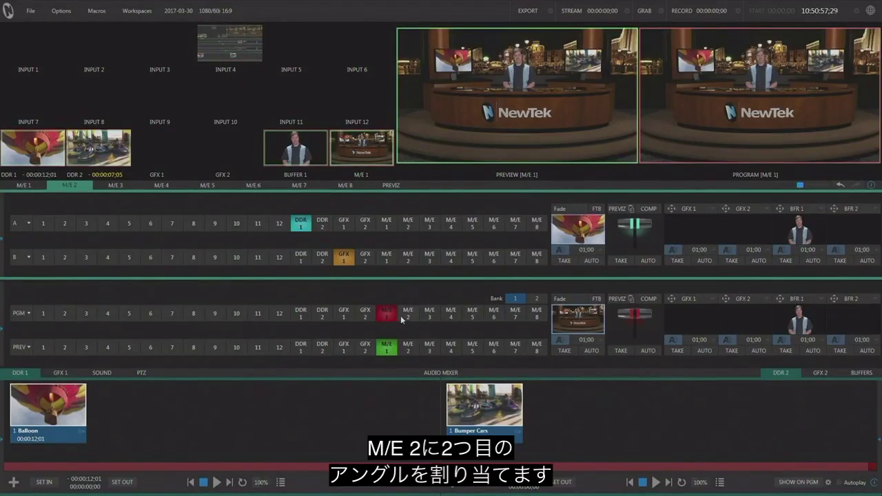
left_click(407, 314)
Step: Preview M/E 2, load the Demo Prime Left angle, and add the BFR 1 presenter
left_click(408, 348)
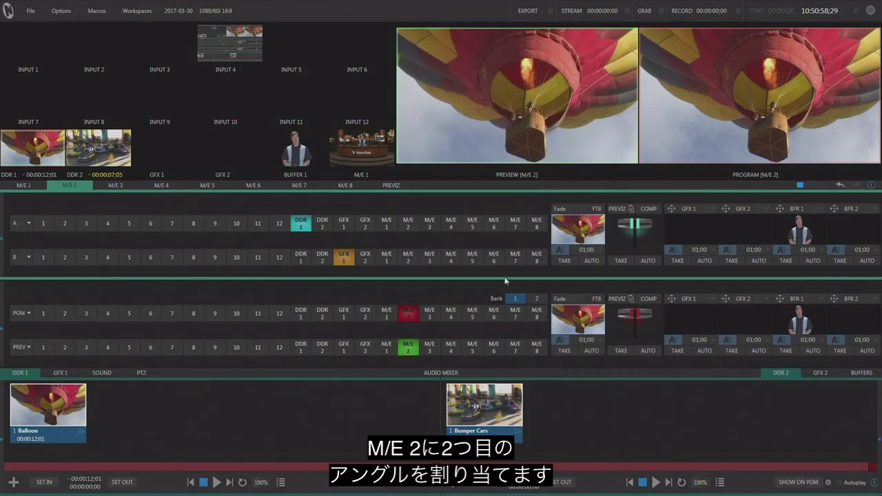
left_click(572, 253)
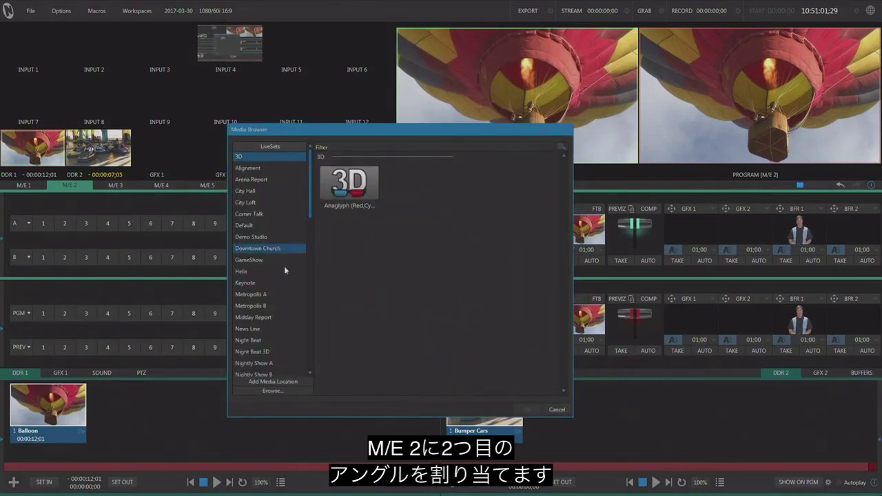
scroll(273, 324, "down", 8)
left_click(260, 328)
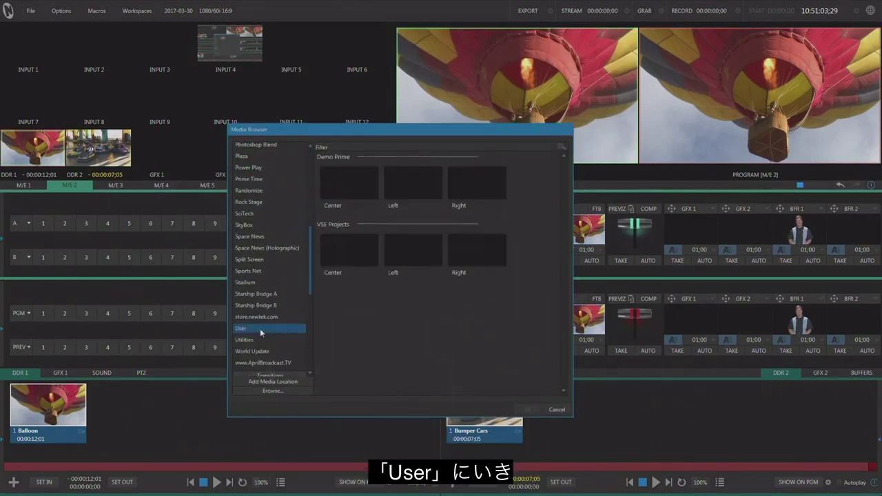
double_click(414, 183)
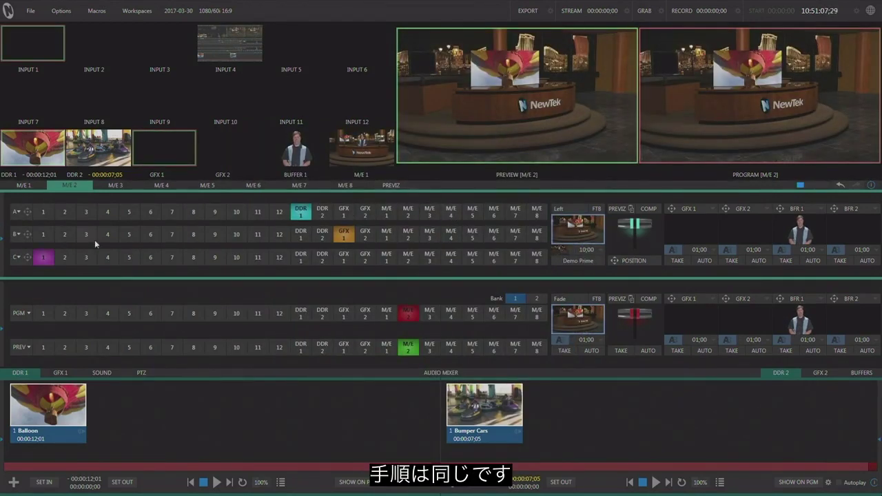
left_click(537, 299)
left_click(43, 213)
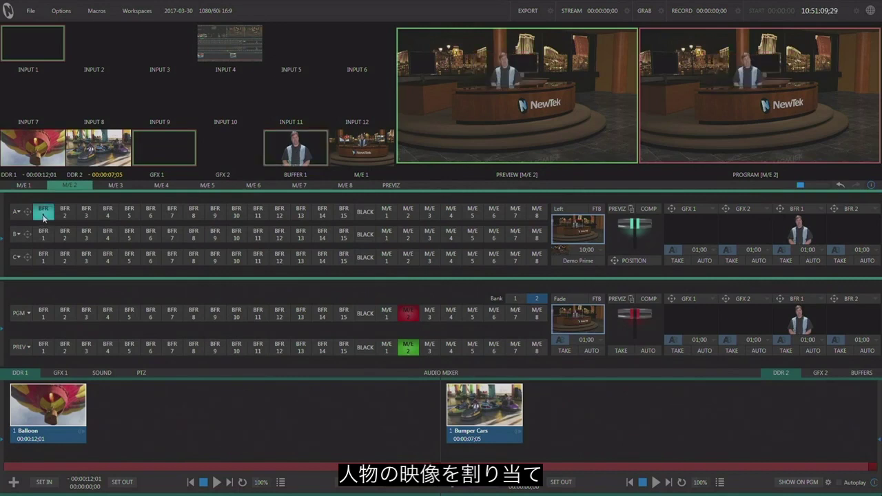